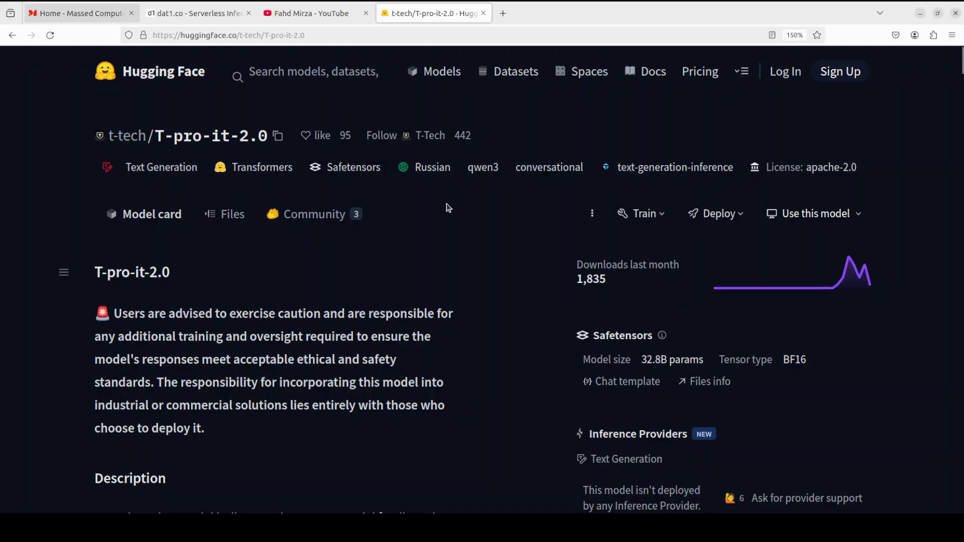
Leave the T-pro-it-2.0 model card and switch to the Massed Compute homepage tab.
{"action": "key", "text": "ctrl+1"}
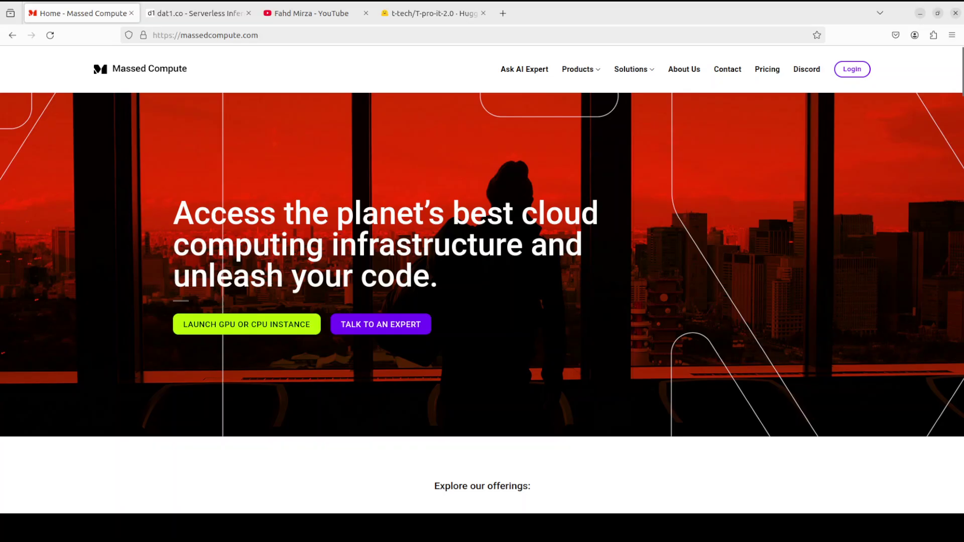
Rerun nvidia-smi to confirm a single NVIDIA H100 PCIe, then clear the terminal.
{"action": "key", "text": "alt+Tab"}
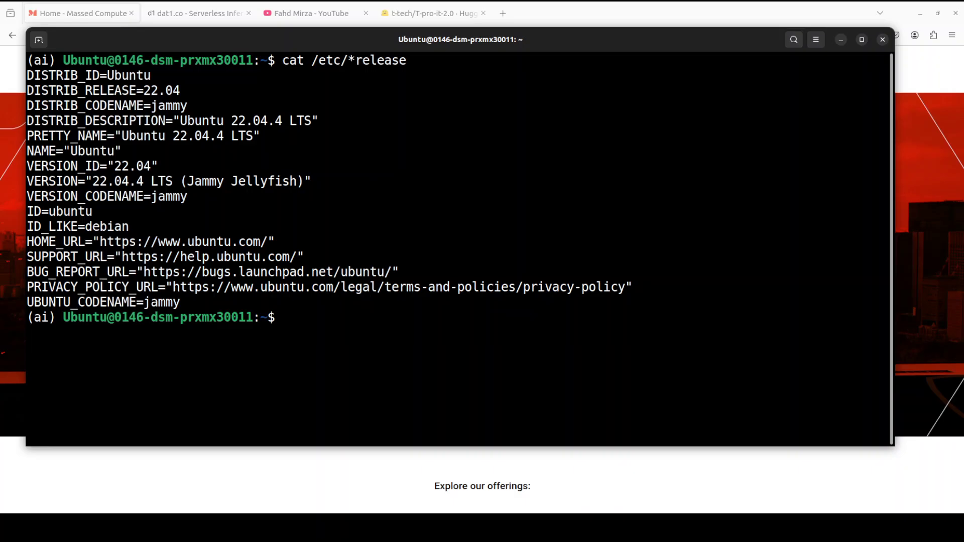
{"action": "key", "text": "Up"}
{"action": "key", "text": "Up"}
{"action": "key", "text": "Up"}
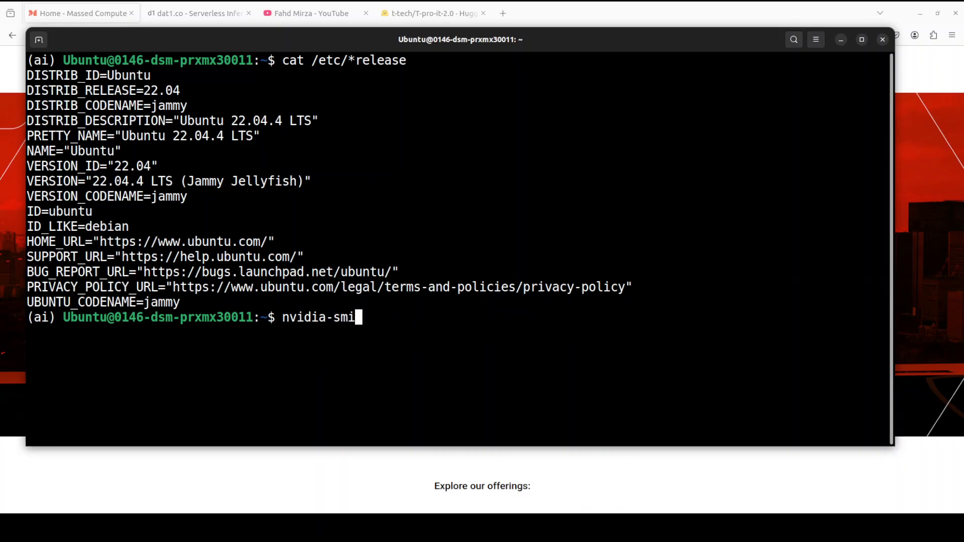
{"action": "key", "text": "Return"}
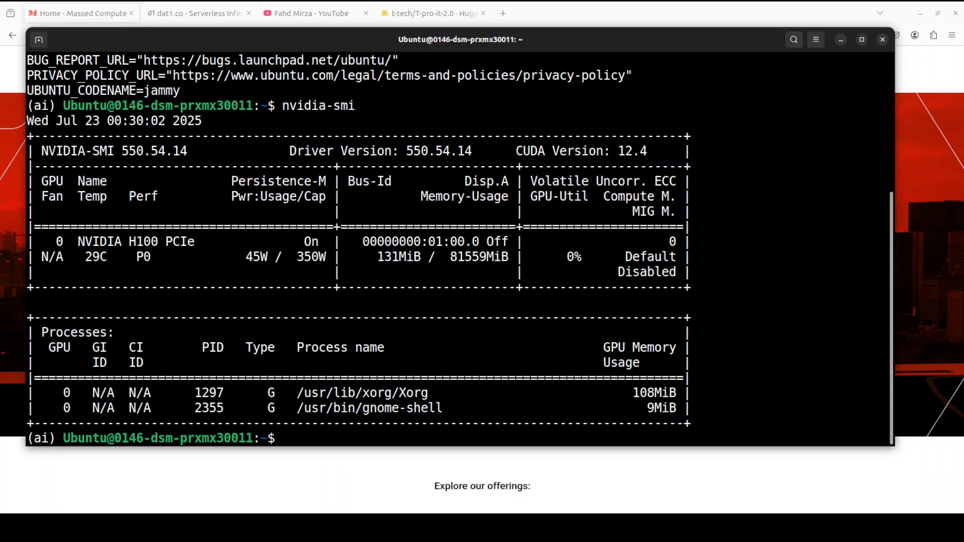
{"action": "type", "text": "clear"}
{"action": "key", "text": "Return"}
Paste and discard a command at the prompt, then bring up the YouTube vllm search results.
{"action": "right_click", "coordinate": [288, 174]}
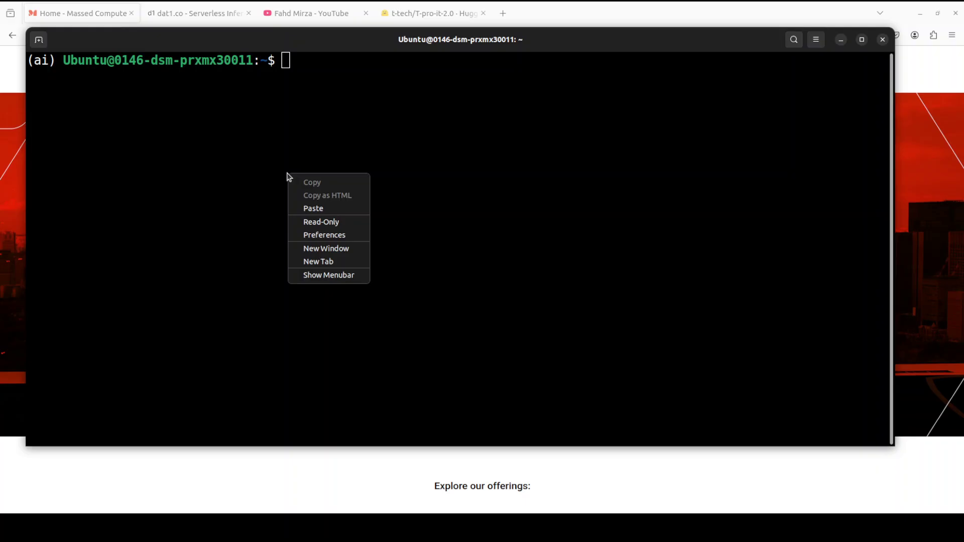
{"action": "left_click", "coordinate": [301, 209]}
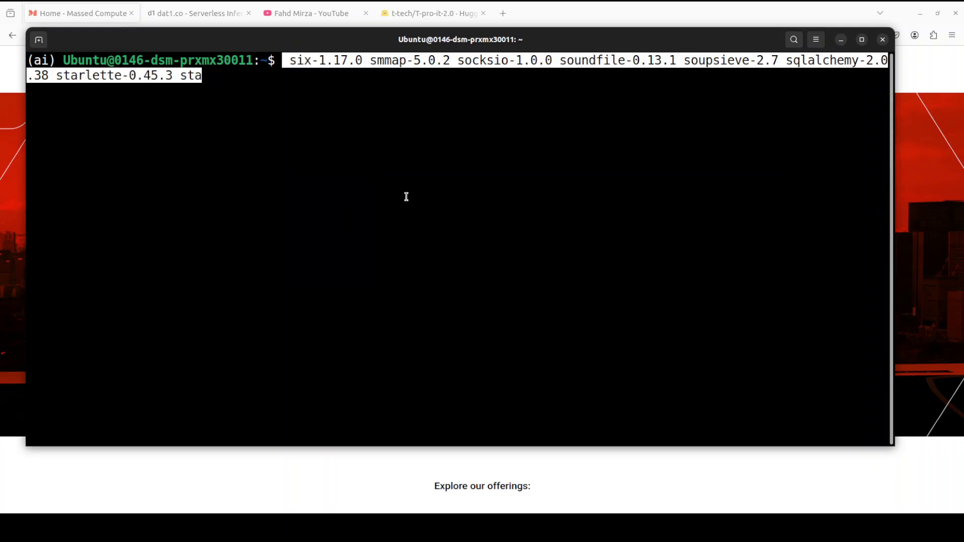
{"action": "key", "text": "Up"}
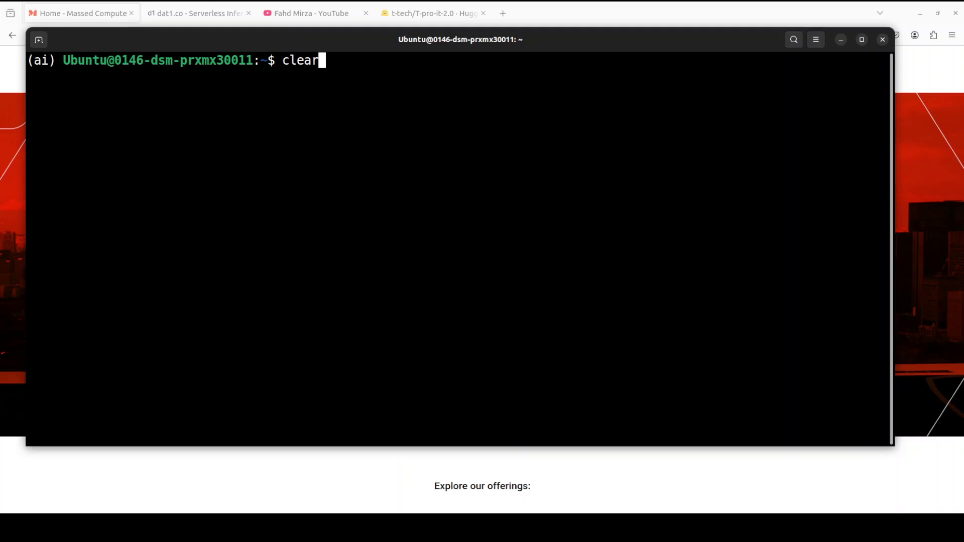
{"action": "key", "text": "BackSpace"}
{"action": "key", "text": "BackSpace"}
{"action": "key", "text": "BackSpace"}
{"action": "key", "text": "BackSpace"}
{"action": "key", "text": "BackSpace"}
{"action": "left_click", "coordinate": [308, 11]}
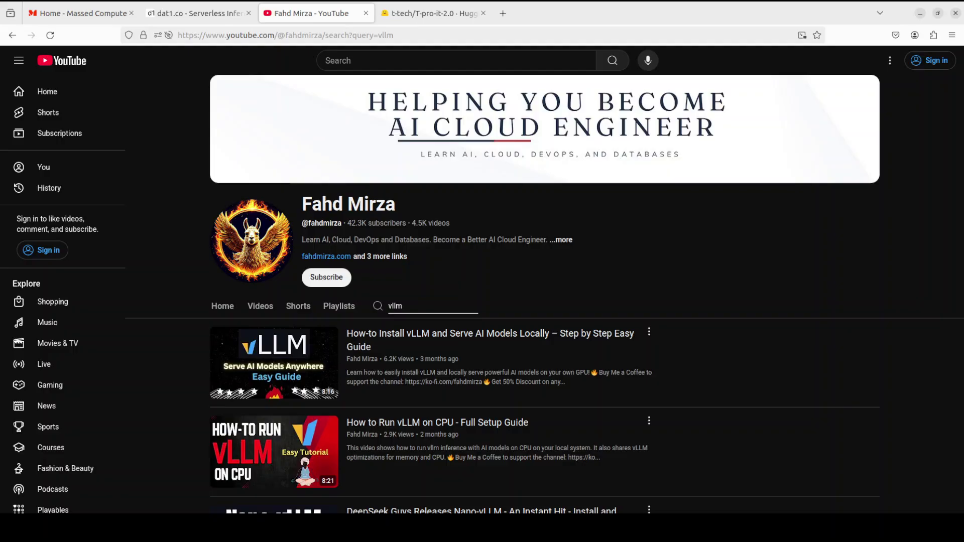
Run 'vllm serve t-tech/T-pro-it-2.0 --host 0.0.0.0 --port 8000' and let it load while viewing dat1.co.
{"action": "mouse_move", "coordinate": [436, 351]}
{"action": "key", "text": "alt+Tab"}
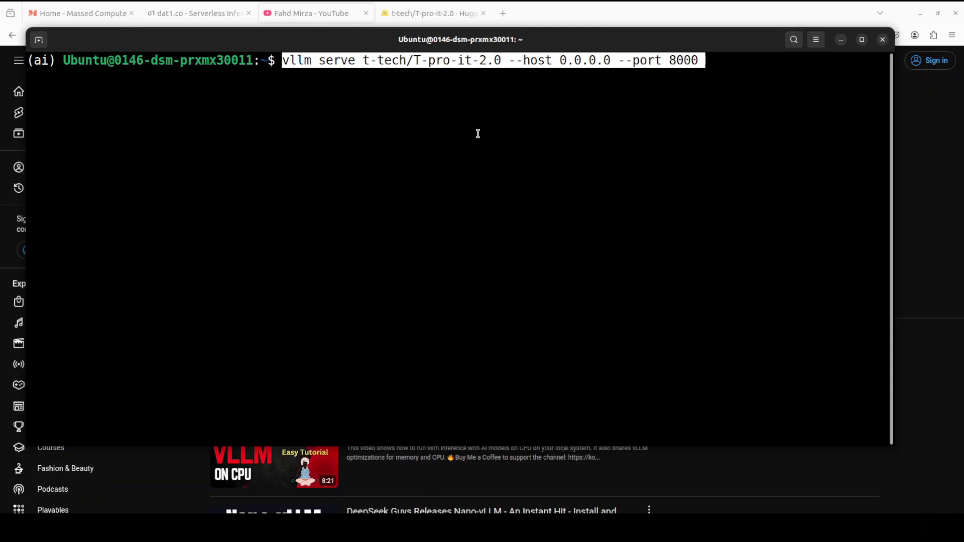
{"action": "key", "text": "Return"}
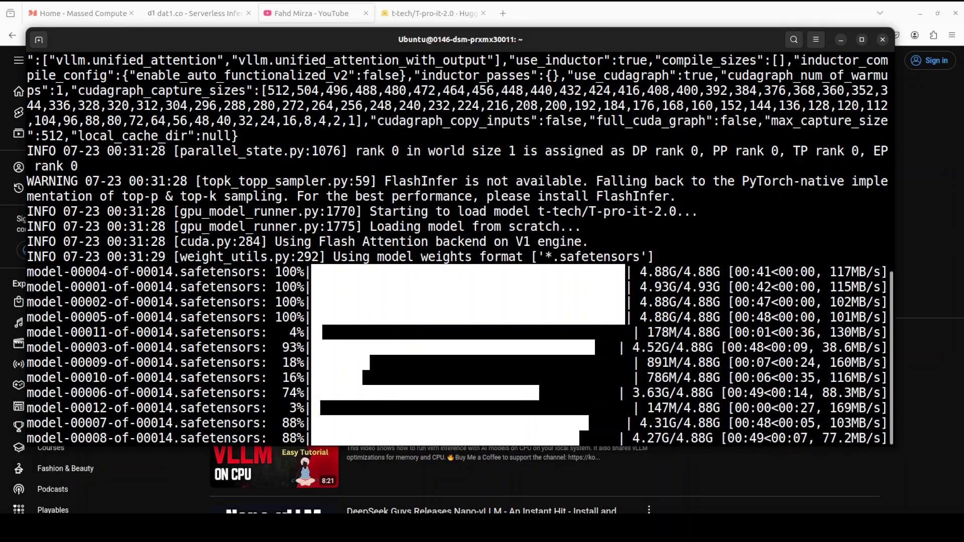
{"action": "key", "text": "alt+Tab"}
{"action": "left_click", "coordinate": [199, 16]}
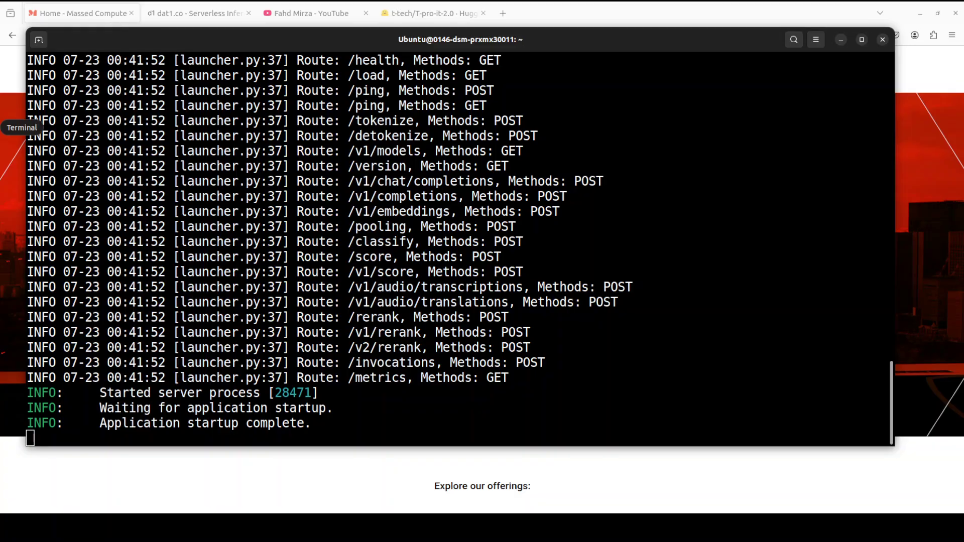
In a second terminal, confirm about 75 GB GPU memory used, then run 'open-webui serve --port 3000'.
{"action": "left_click", "coordinate": [10, 127]}
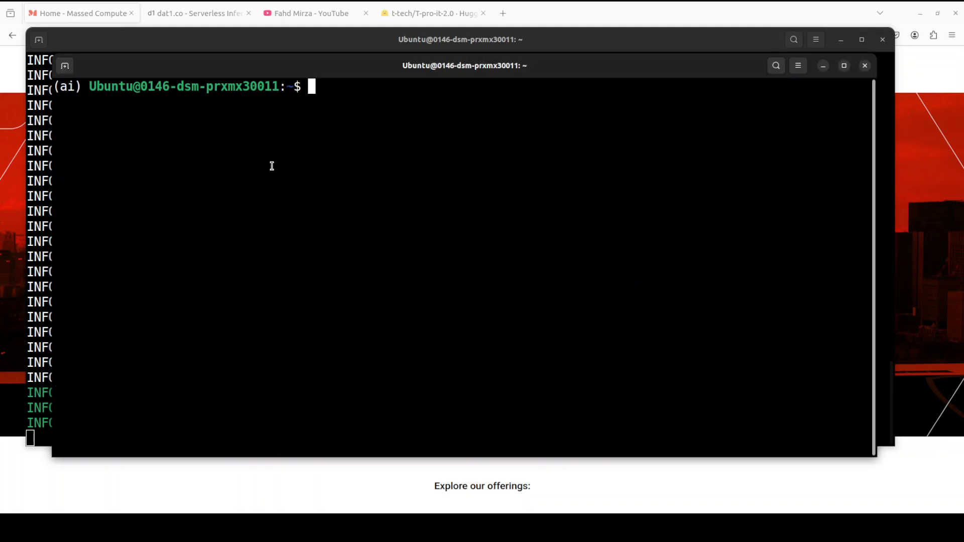
{"action": "type", "text": "nvidia-smi"}
{"action": "key", "text": "Return"}
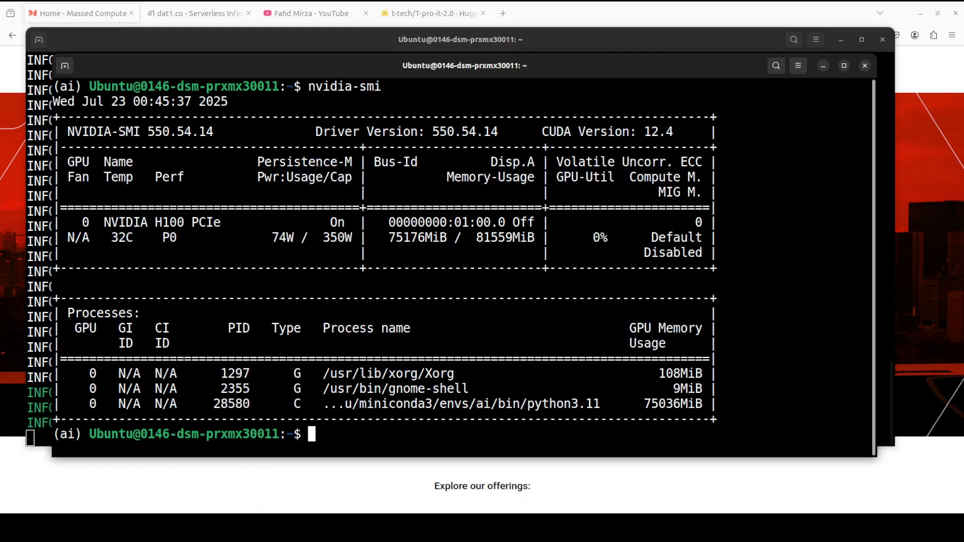
{"action": "type", "text": "clear"}
{"action": "key", "text": "Return"}
{"action": "right_click", "coordinate": [397, 106]}
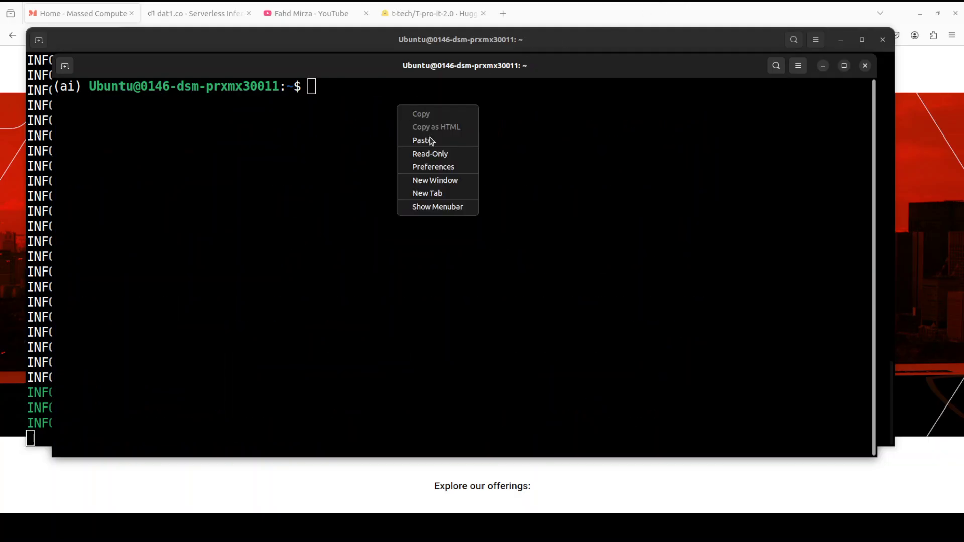
{"action": "key", "text": "Return"}
{"action": "key", "text": "Return"}
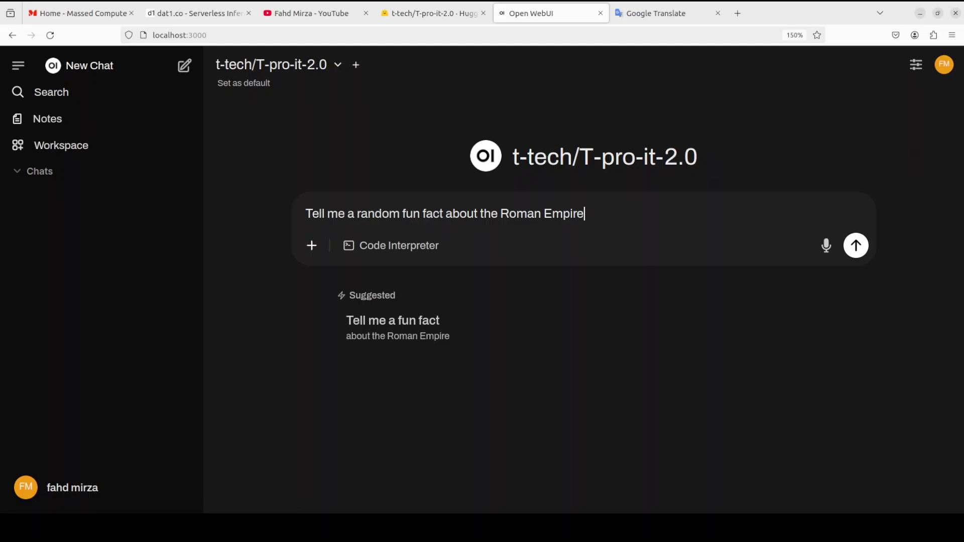
Swap the Roman Empire question for the pasted Russian 'hundred rubles, hundred friends' proverb prompt.
{"action": "triple_click", "coordinate": [437, 206]}
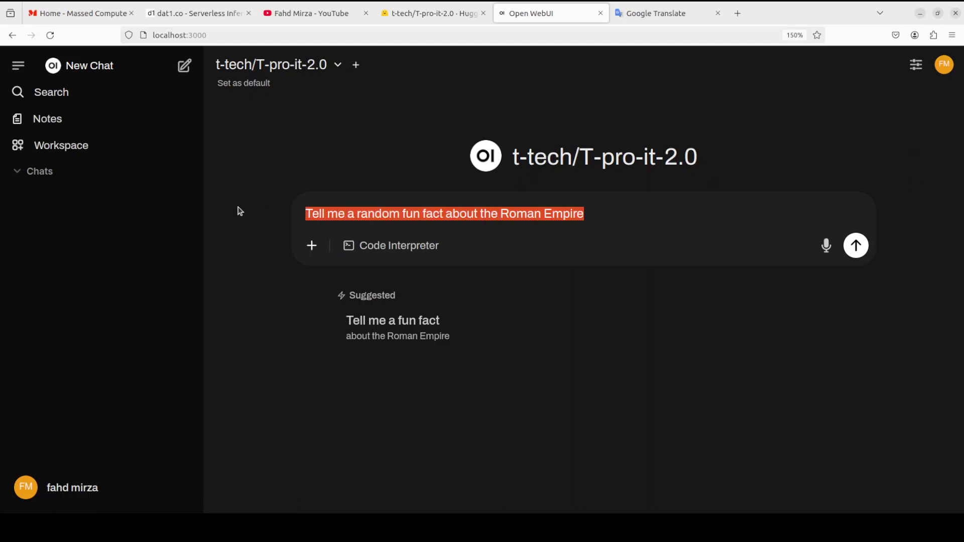
{"action": "key", "text": "BackSpace"}
{"action": "type", "text": "Объясни смысл фразы: «Не имей сто рублей, а имей сто друзей». Как она отражает русское мировоззрение?"}
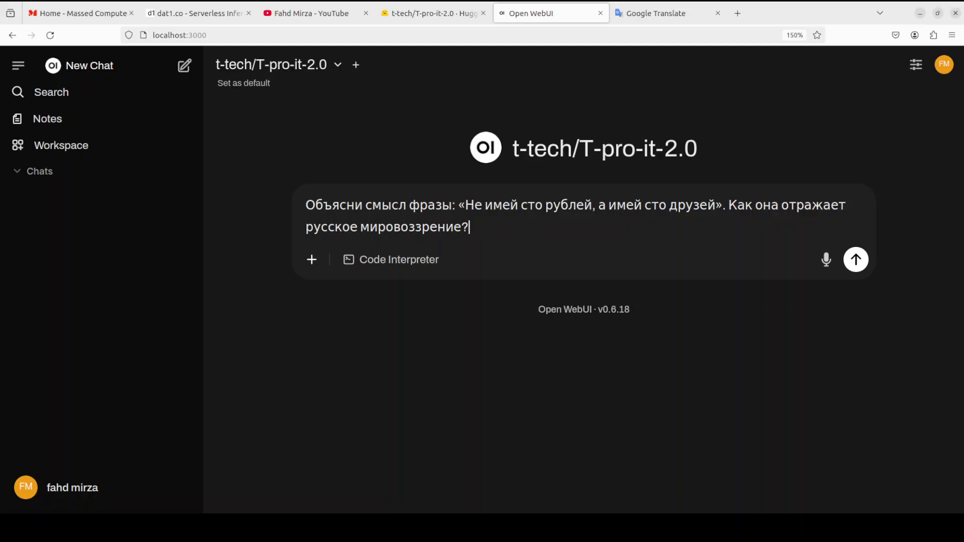
{"action": "left_click_drag", "start_coordinate": [466, 205], "coordinate": [301, 206]}
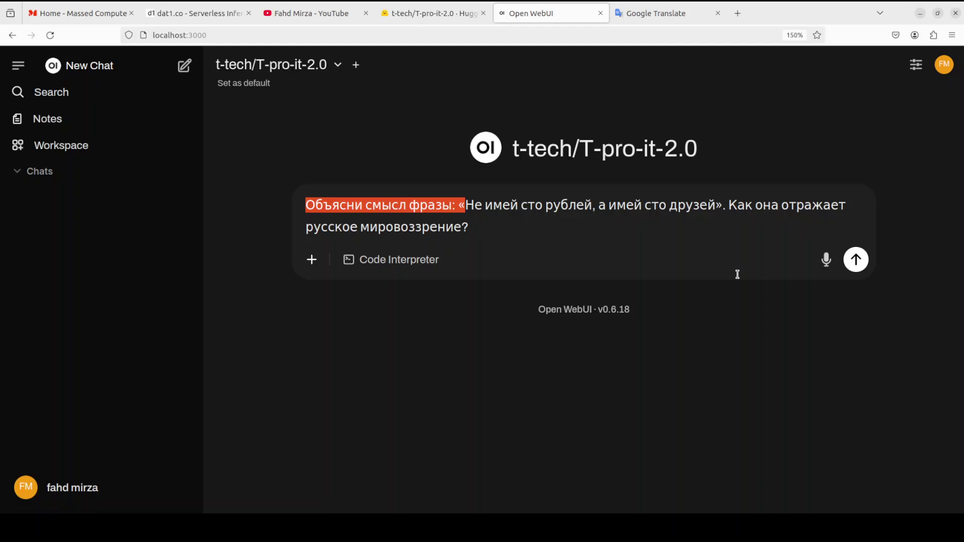
Send the proverb prompt to T-pro-it-2.0 and expand its reasoning while it thinks.
{"action": "left_click", "coordinate": [855, 260]}
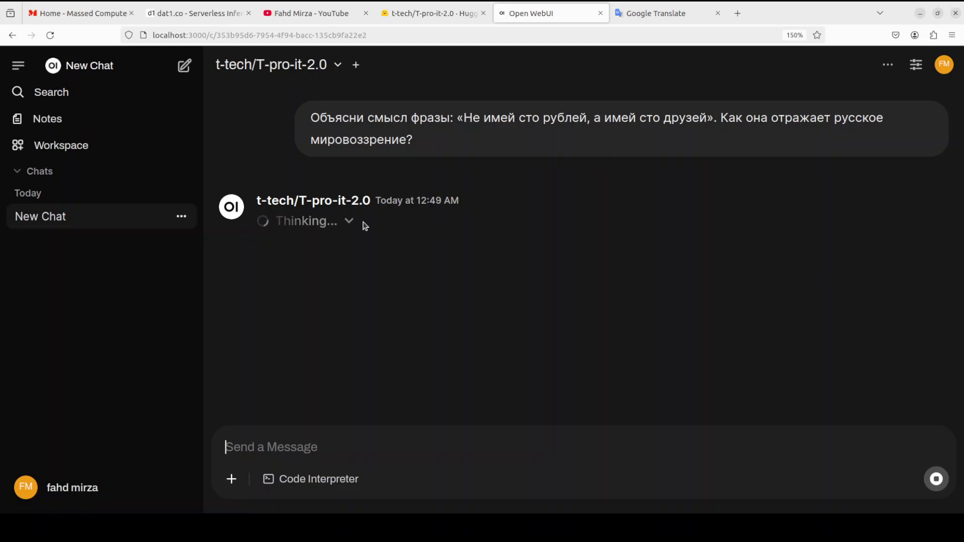
{"action": "left_click", "coordinate": [349, 221]}
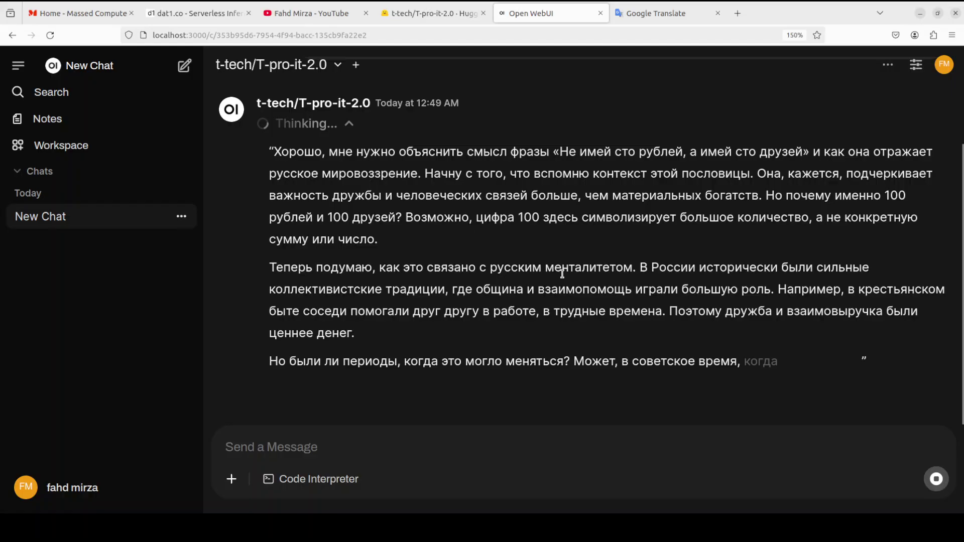
{"action": "scroll", "coordinate": [420, 227], "scroll_direction": "up", "scroll_amount": 3}
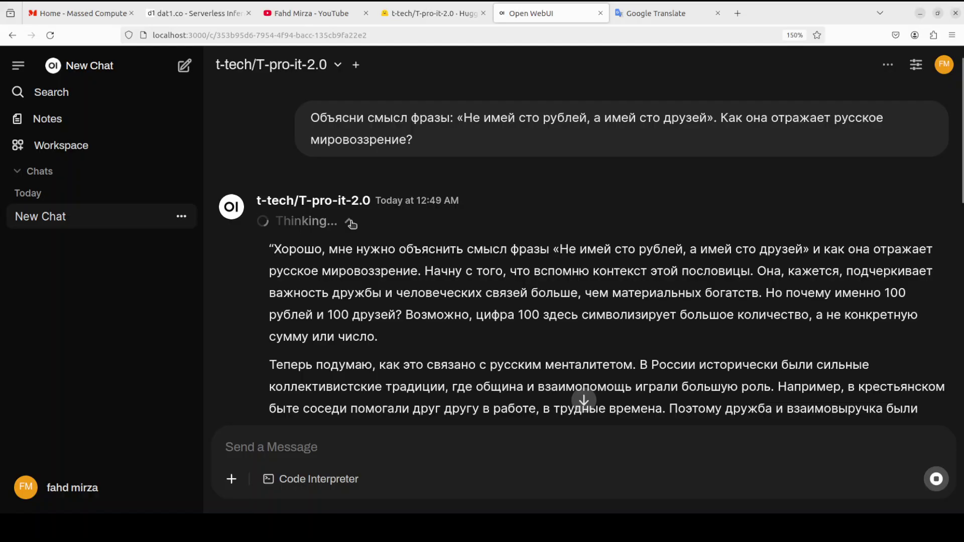
Collapse the 23-second reasoning and select the model's Russian answer text.
{"action": "left_click", "coordinate": [324, 17]}
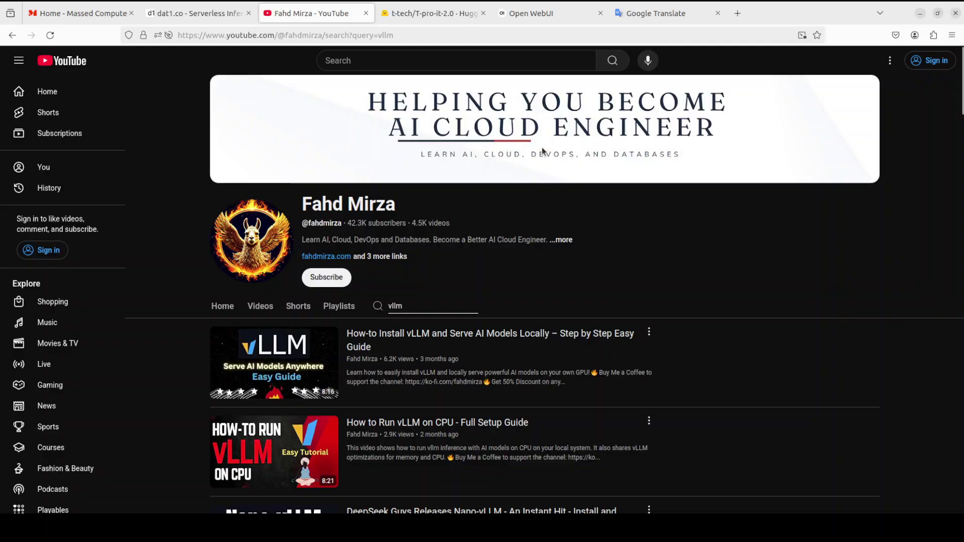
{"action": "left_click", "coordinate": [650, 15]}
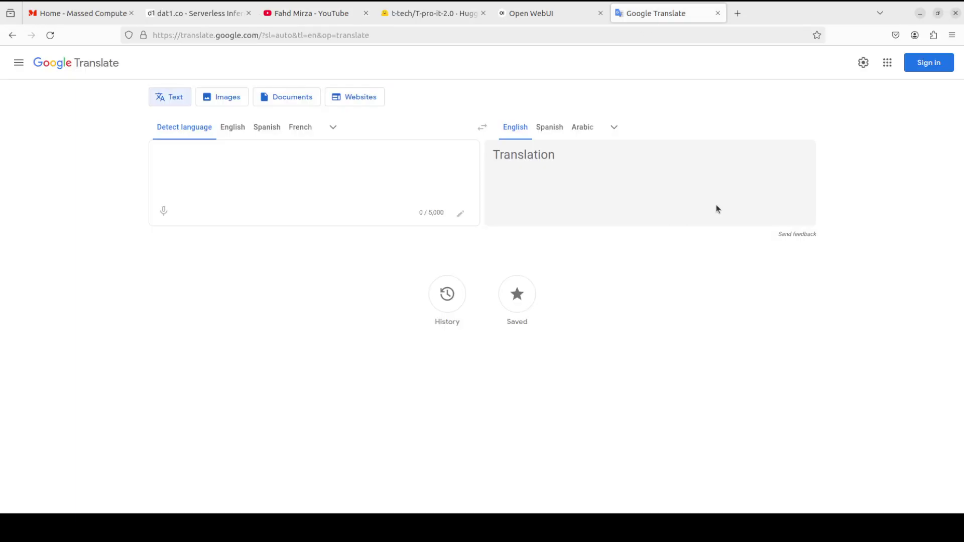
{"action": "left_click", "coordinate": [534, 14]}
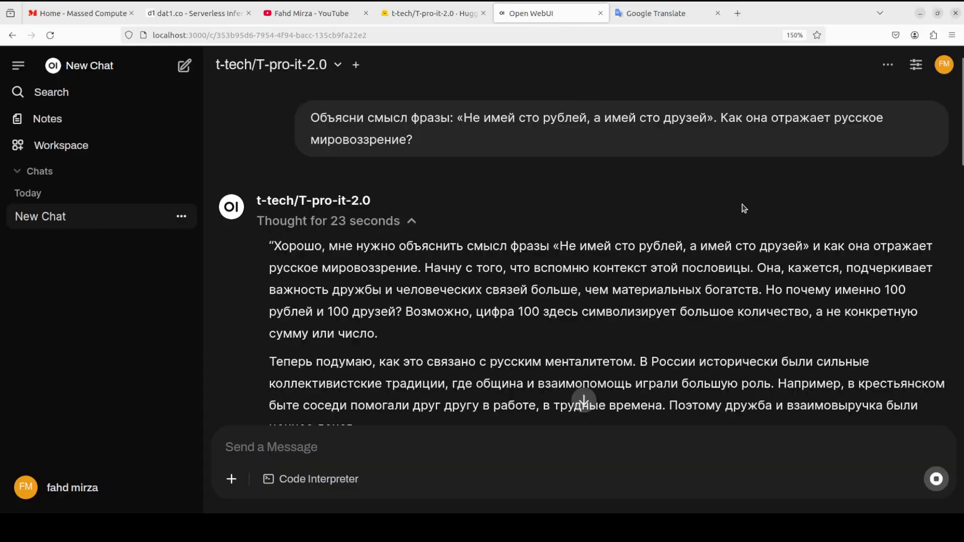
{"action": "left_click", "coordinate": [412, 222]}
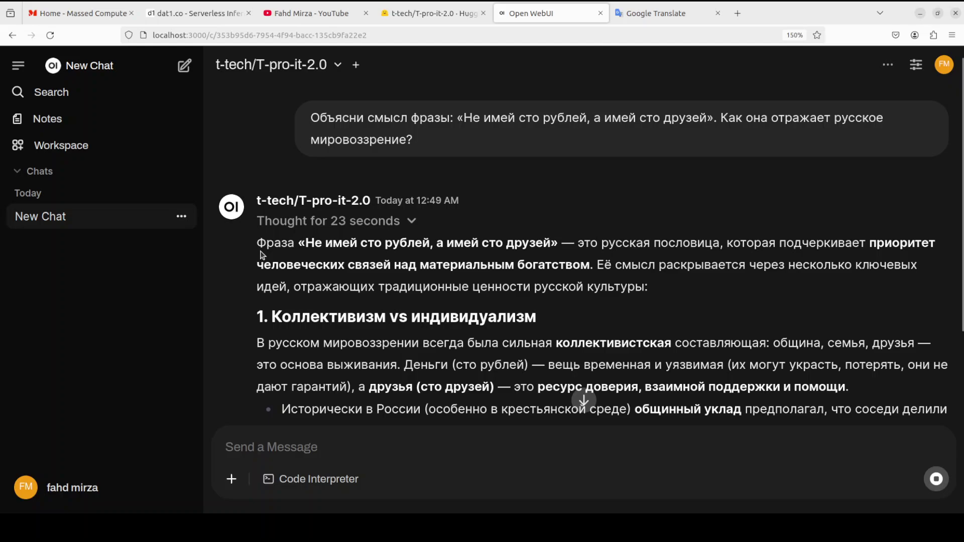
{"action": "left_click_drag", "start_coordinate": [287, 266], "coordinate": [620, 142]}
{"action": "scroll", "coordinate": [349, 346], "scroll_direction": "down", "scroll_amount": 3}
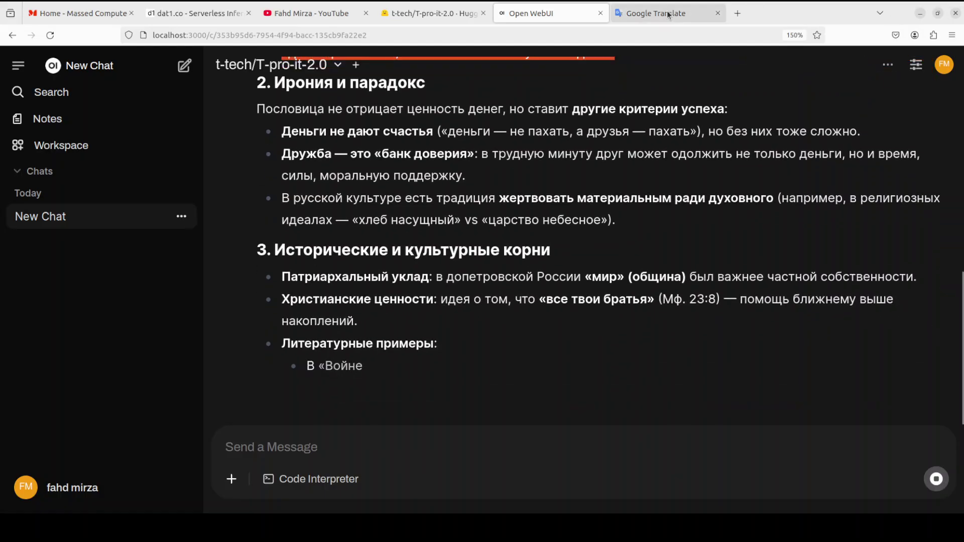
Paste the model's Russian proverb answer into Google Translate to read it in English.
{"action": "left_click", "coordinate": [698, 19]}
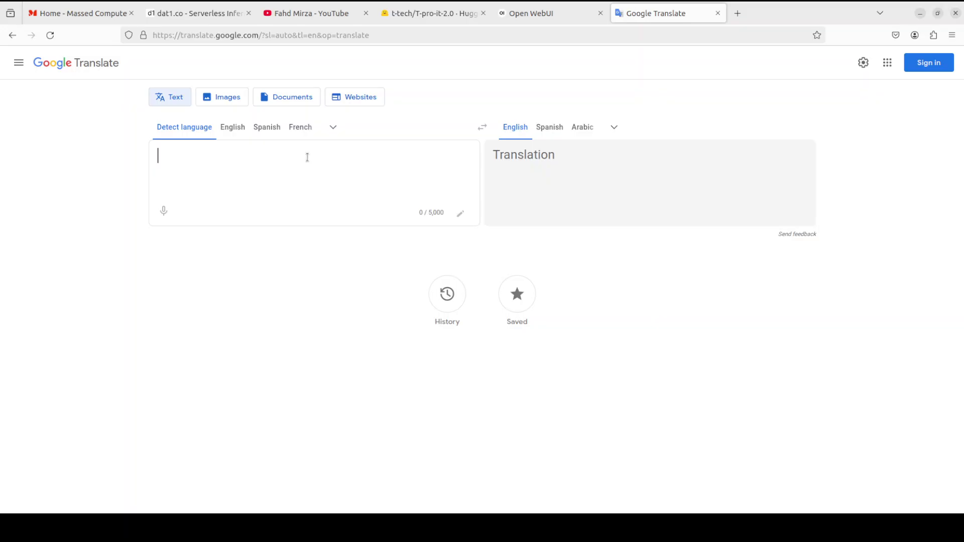
{"action": "key", "text": "ctrl+v"}
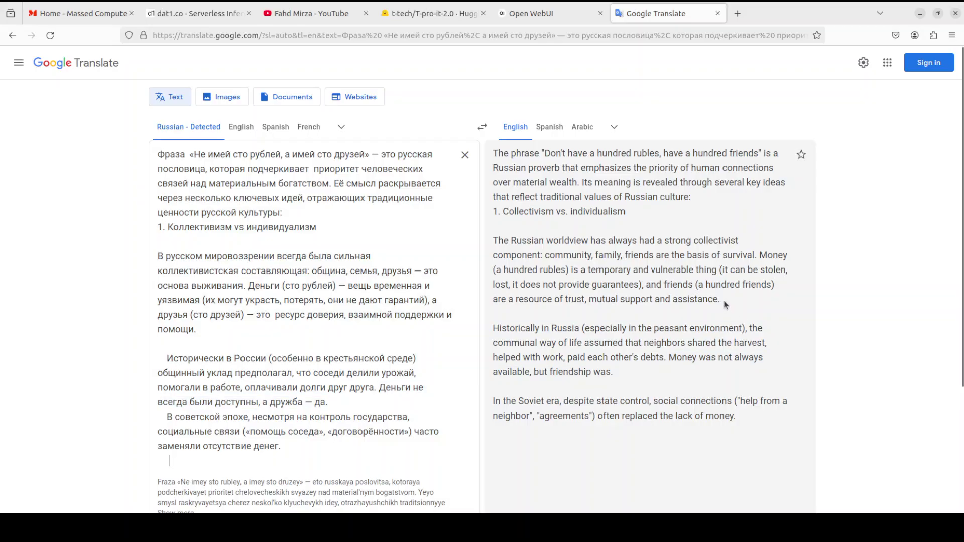
Scroll through the rest of the proverb answer, then open a new blank T-pro-it-2.0 chat.
{"action": "left_click", "coordinate": [532, 13]}
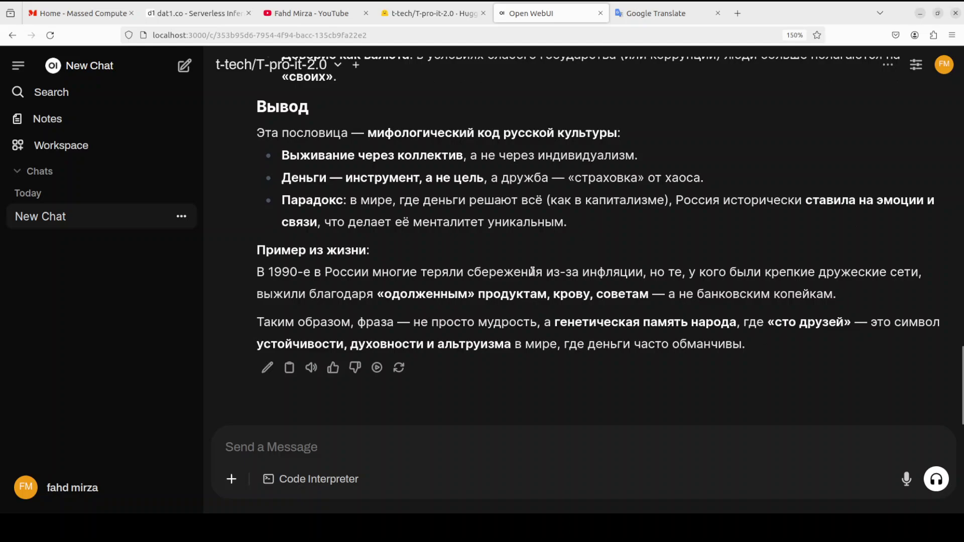
{"action": "scroll", "coordinate": [536, 271], "scroll_direction": "up", "scroll_amount": 15}
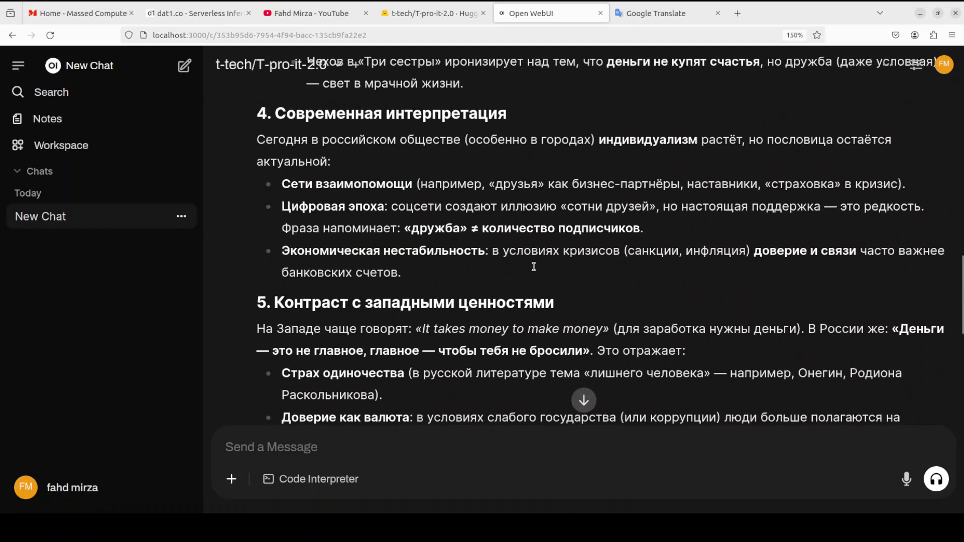
{"action": "left_click_drag", "start_coordinate": [535, 271], "coordinate": [534, 266]}
{"action": "left_click", "coordinate": [512, 228]}
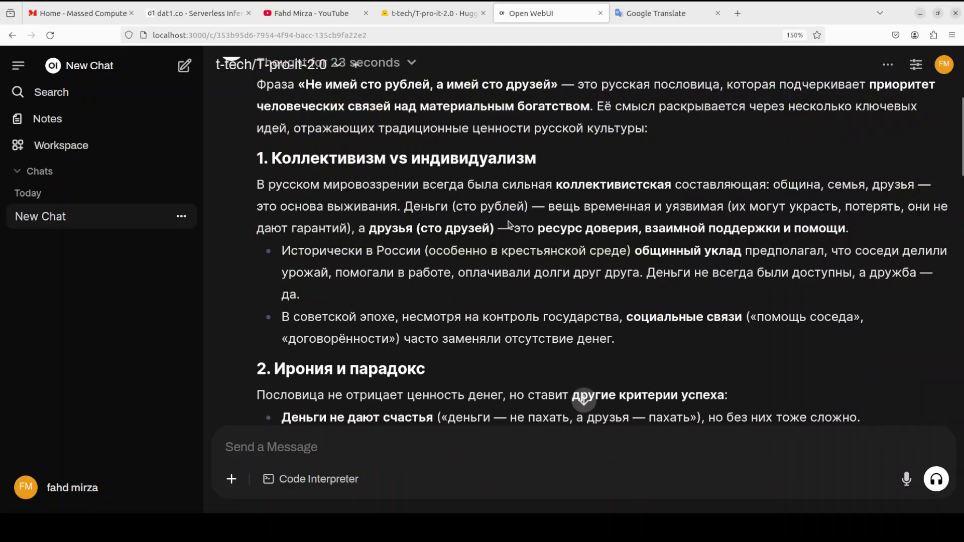
{"action": "scroll", "coordinate": [508, 225], "scroll_direction": "down", "scroll_amount": 7}
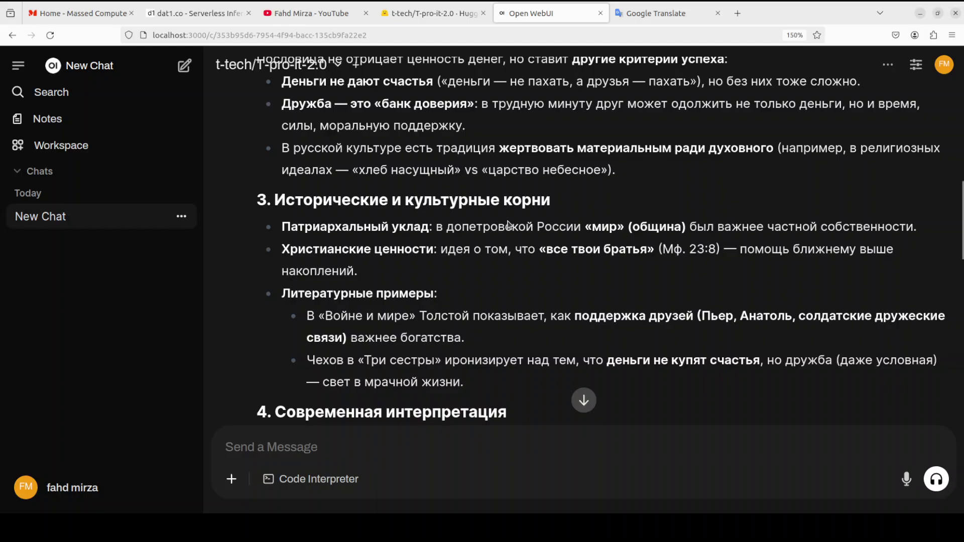
{"action": "scroll", "coordinate": [508, 224], "scroll_direction": "down", "scroll_amount": 5}
{"action": "scroll", "coordinate": [508, 221], "scroll_direction": "down", "scroll_amount": 2}
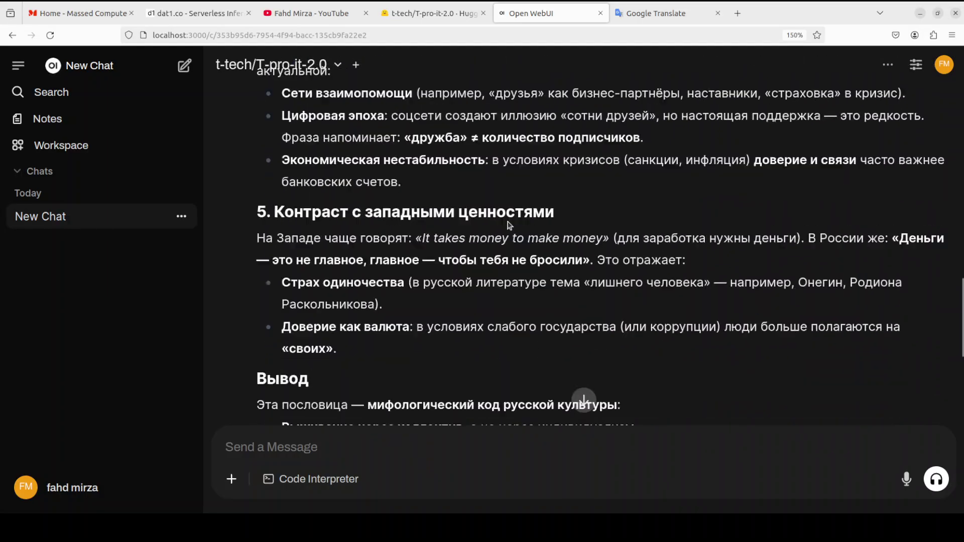
{"action": "scroll", "coordinate": [508, 225], "scroll_direction": "down", "scroll_amount": 4}
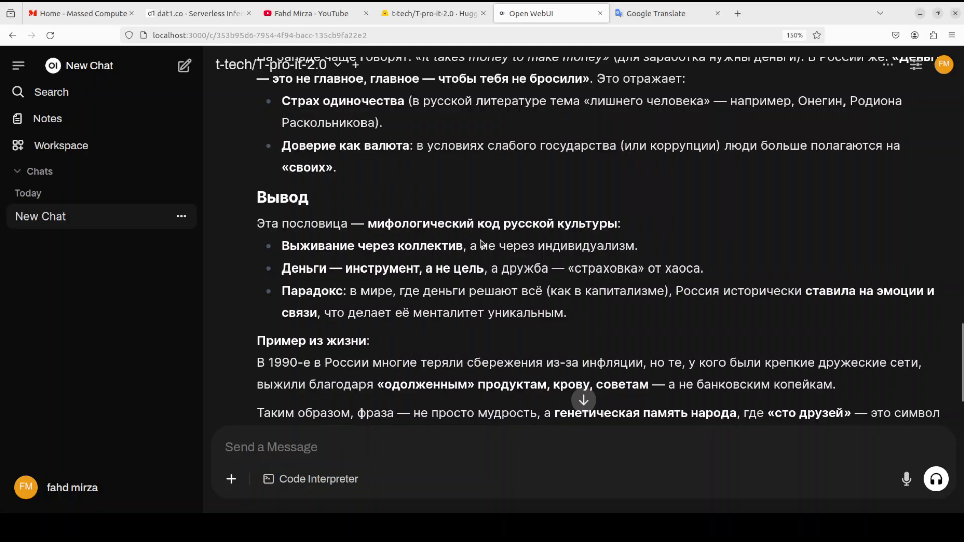
{"action": "scroll", "coordinate": [481, 245], "scroll_direction": "down", "scroll_amount": 2}
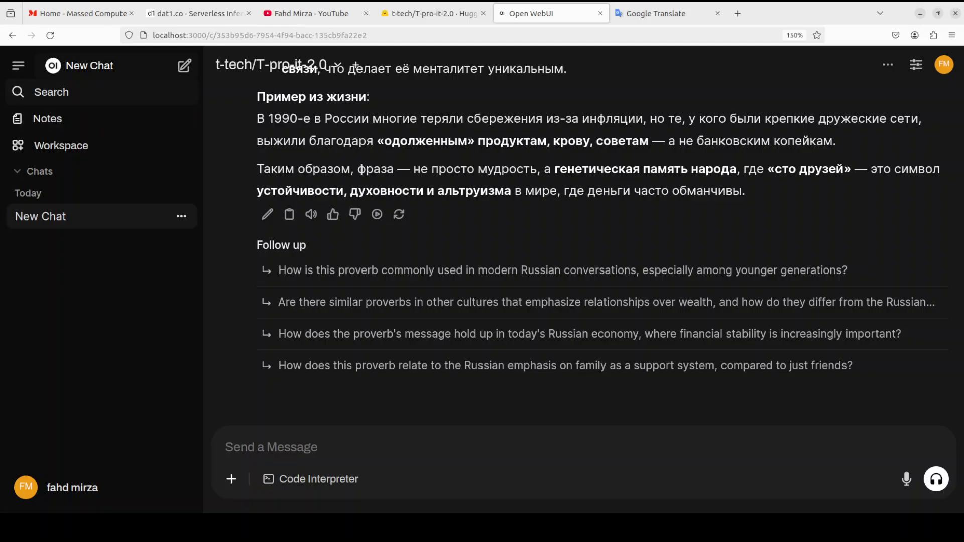
{"action": "left_click", "coordinate": [184, 65]}
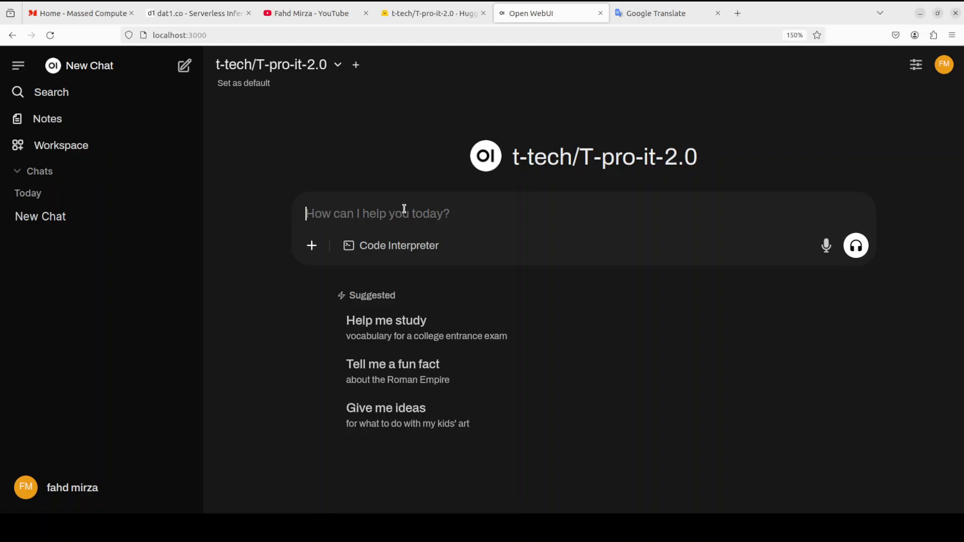
Send the Russian holiday-table dishes question and scroll through the 28-second reasoning and answer.
{"action": "type", "text": "Какие блюда обязательно должны быть на русском праздничном столе? Почему именно они?"}
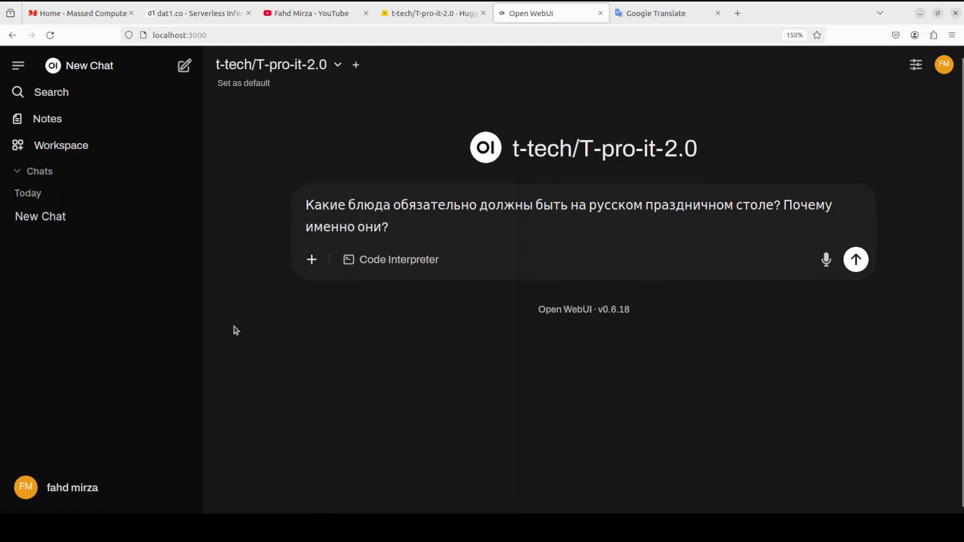
{"action": "left_click", "coordinate": [856, 259]}
{"action": "left_click", "coordinate": [856, 259]}
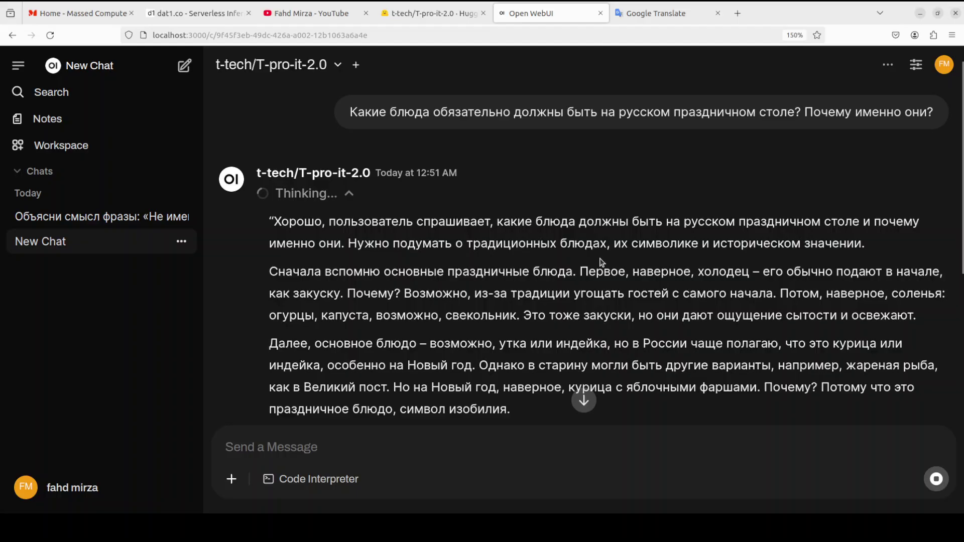
{"action": "scroll", "coordinate": [554, 265], "scroll_direction": "down", "scroll_amount": 2}
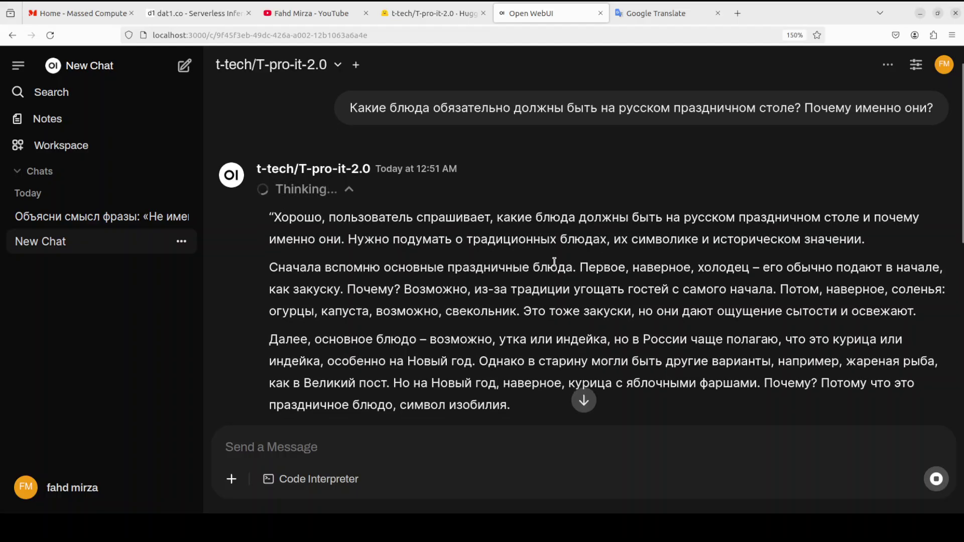
{"action": "scroll", "coordinate": [554, 261], "scroll_direction": "down", "scroll_amount": 3}
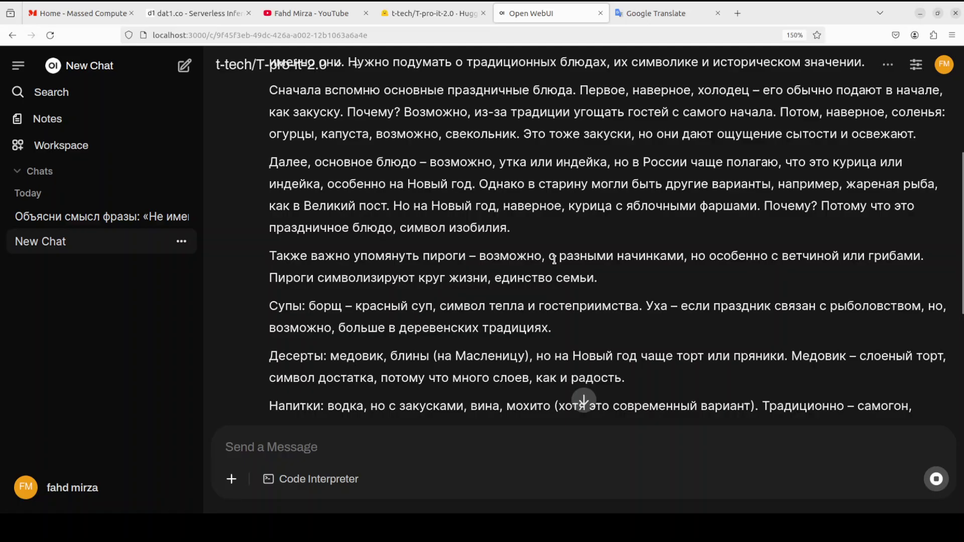
{"action": "scroll", "coordinate": [554, 260], "scroll_direction": "down", "scroll_amount": 3}
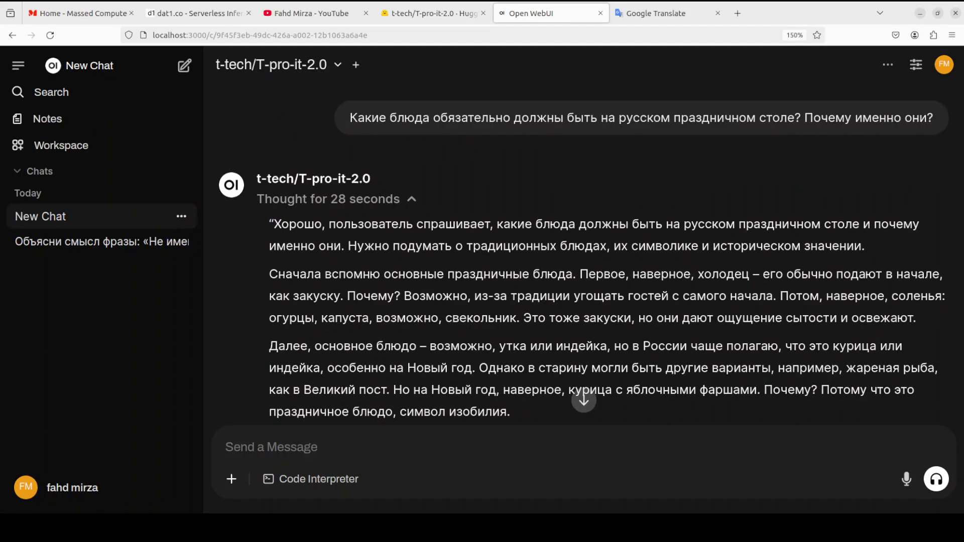
{"action": "scroll", "coordinate": [583, 246], "scroll_direction": "down", "scroll_amount": 5}
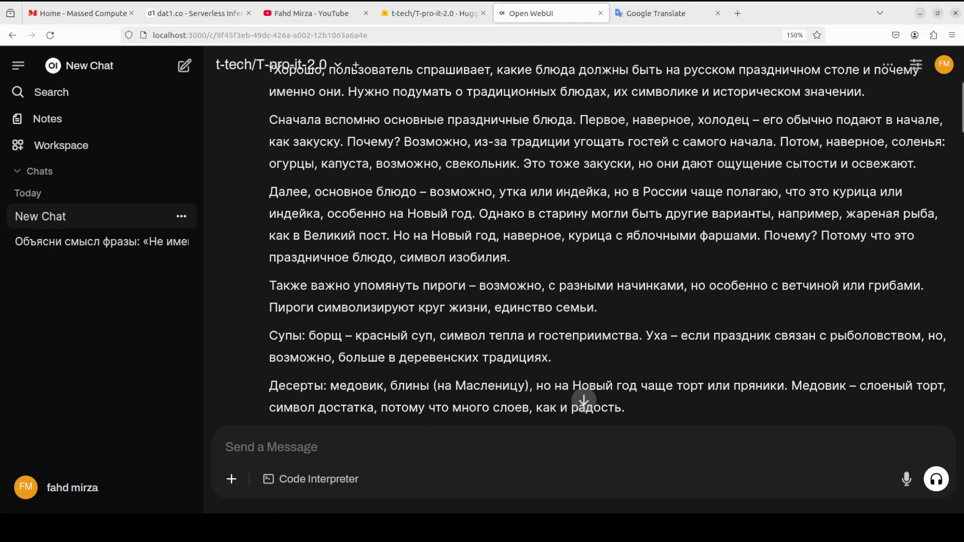
{"action": "scroll", "coordinate": [584, 245], "scroll_direction": "down", "scroll_amount": 7}
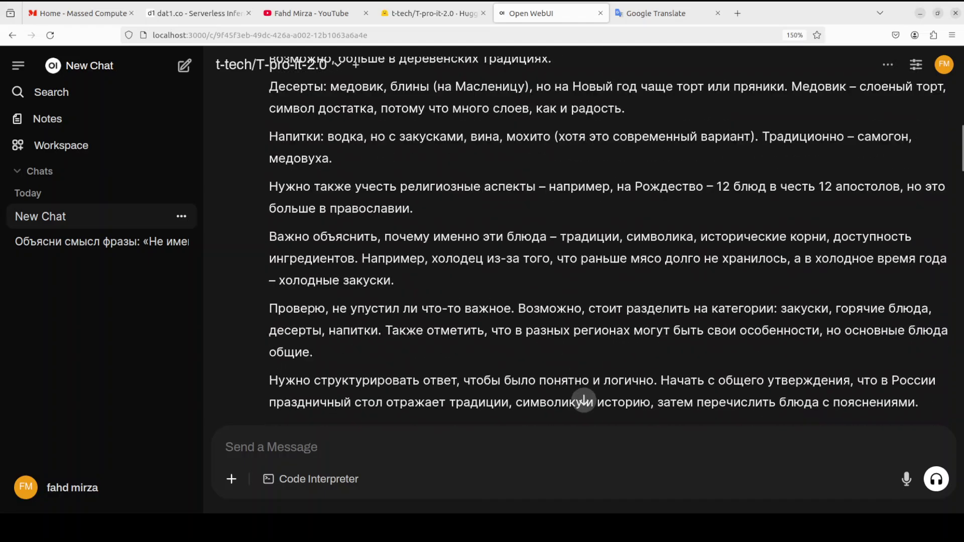
{"action": "scroll", "coordinate": [584, 245], "scroll_direction": "down", "scroll_amount": 8}
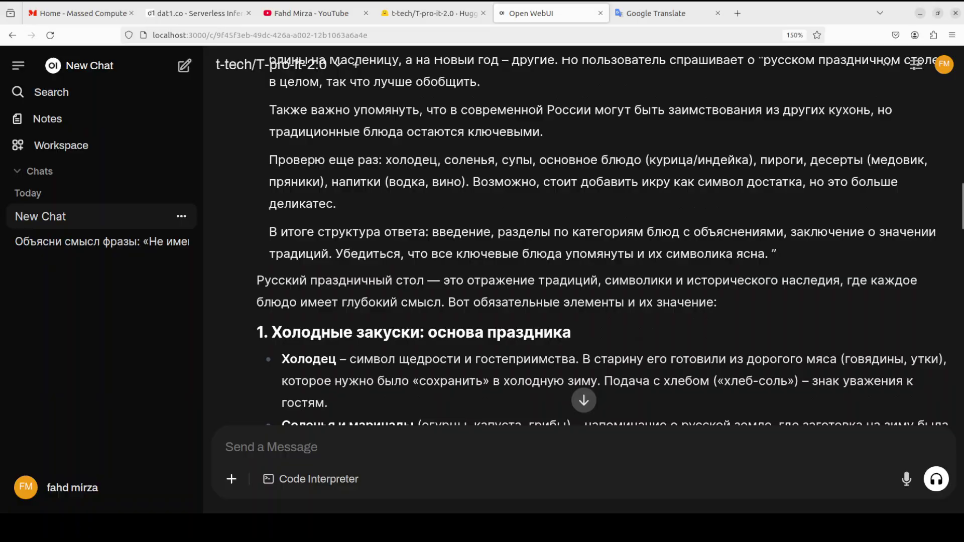
{"action": "scroll", "coordinate": [584, 245], "scroll_direction": "down", "scroll_amount": 6}
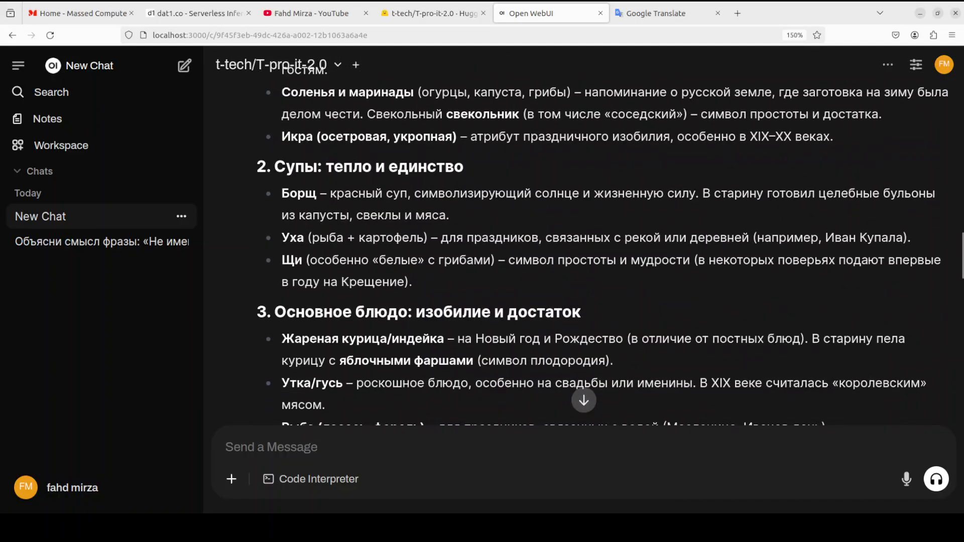
{"action": "scroll", "coordinate": [584, 245], "scroll_direction": "down", "scroll_amount": 4}
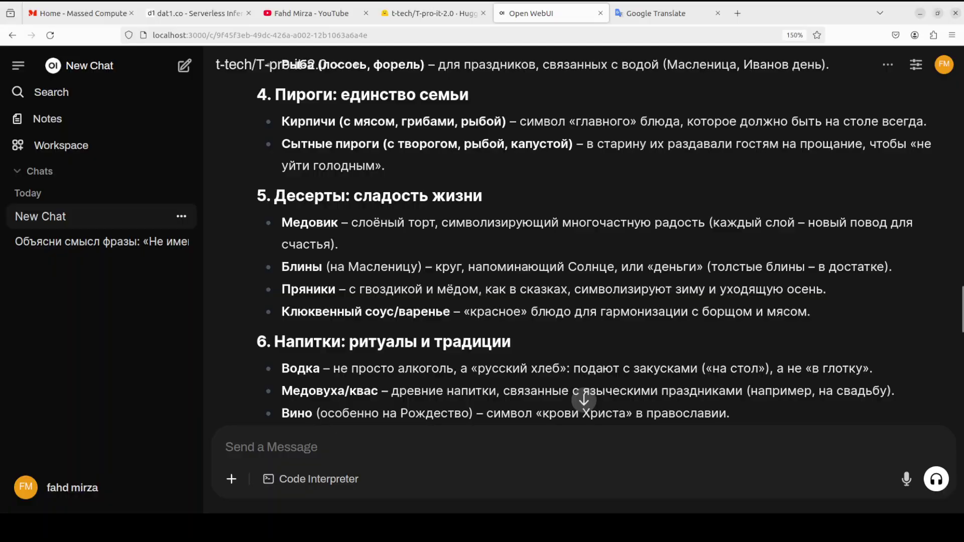
{"action": "scroll", "coordinate": [584, 400], "scroll_direction": "down", "scroll_amount": 7}
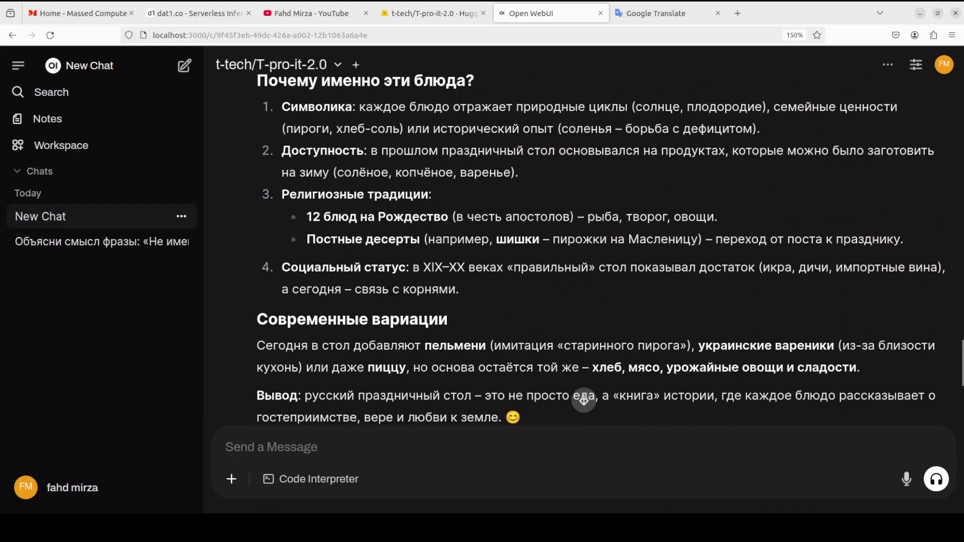
{"action": "scroll", "coordinate": [584, 400], "scroll_direction": "down", "scroll_amount": 2}
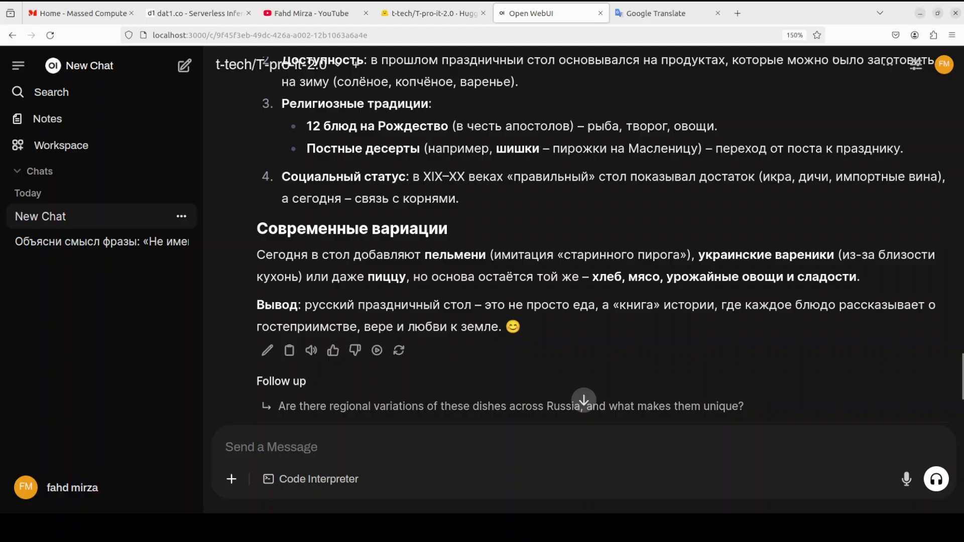
Replace Google Translate's source text with the model's Russian reasoning to read it in English.
{"action": "left_click", "coordinate": [662, 13]}
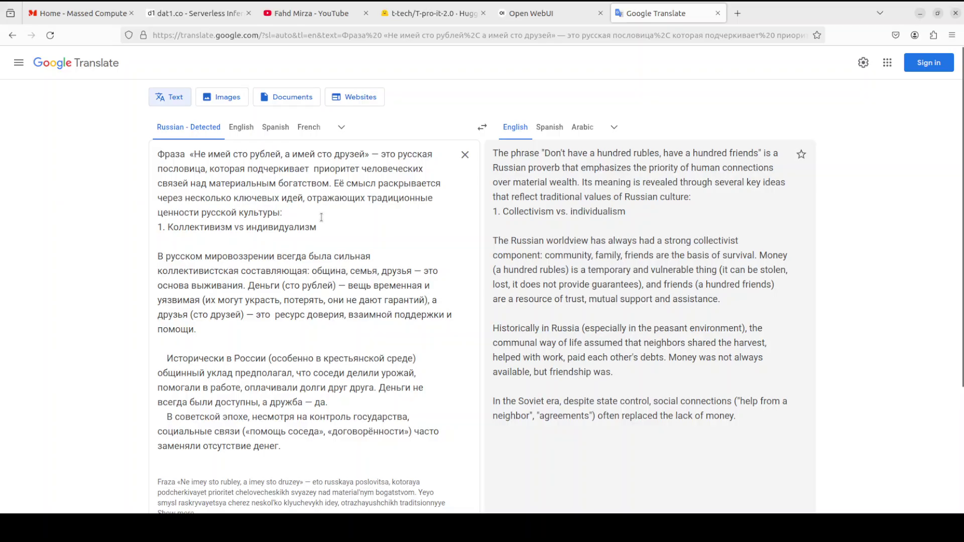
{"action": "key", "text": "ctrl+a"}
{"action": "key", "text": "ctrl+v"}
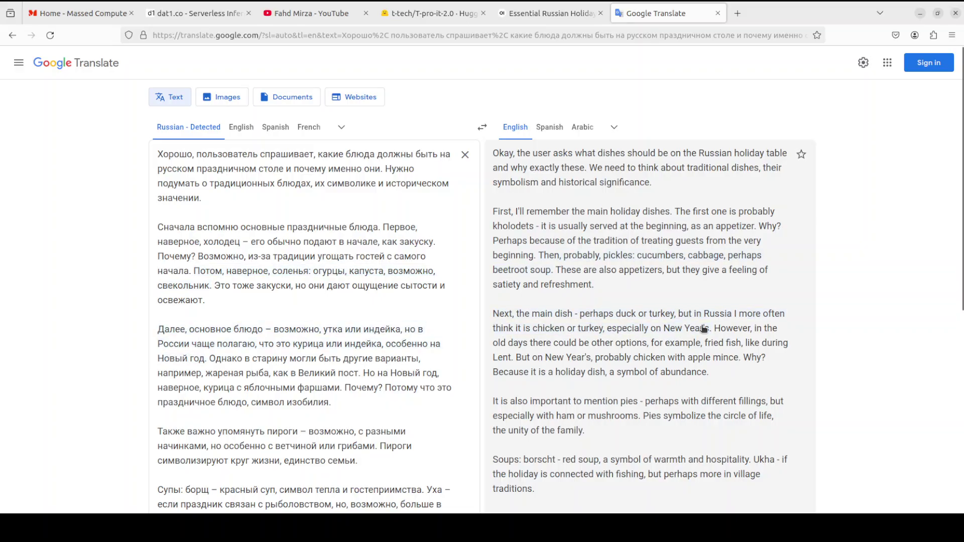
{"action": "scroll", "coordinate": [701, 327], "scroll_direction": "down", "scroll_amount": 2}
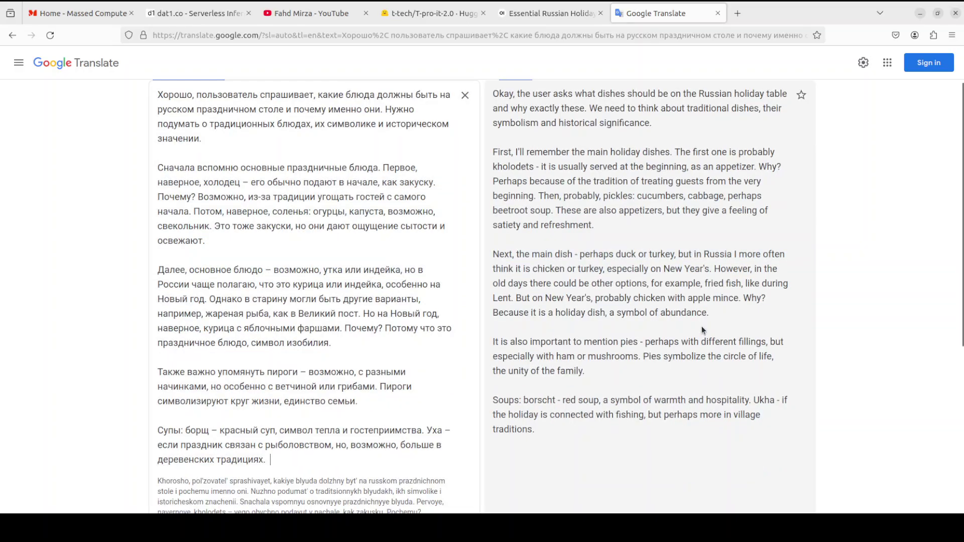
Translate the chat's Modern variations through Conclusion passage, then return to the holiday dishes chat.
{"action": "left_click", "coordinate": [551, 16]}
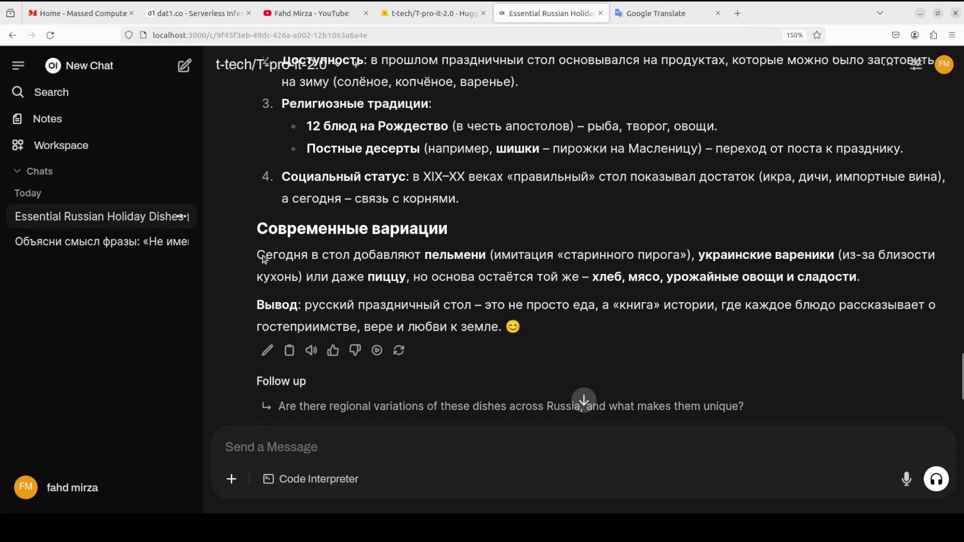
{"action": "left_click_drag", "start_coordinate": [311, 241], "coordinate": [500, 326]}
{"action": "key", "text": "ctrl+c"}
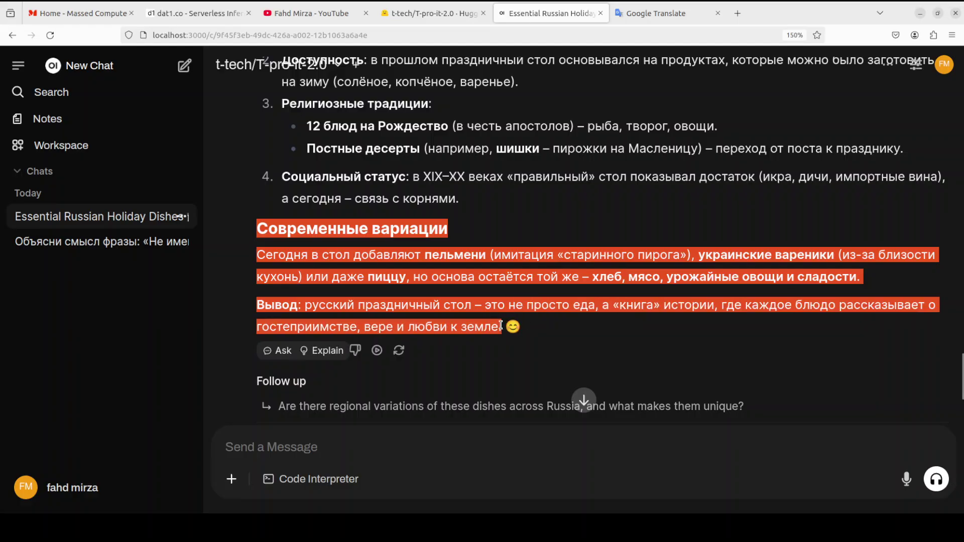
{"action": "left_click", "coordinate": [644, 15]}
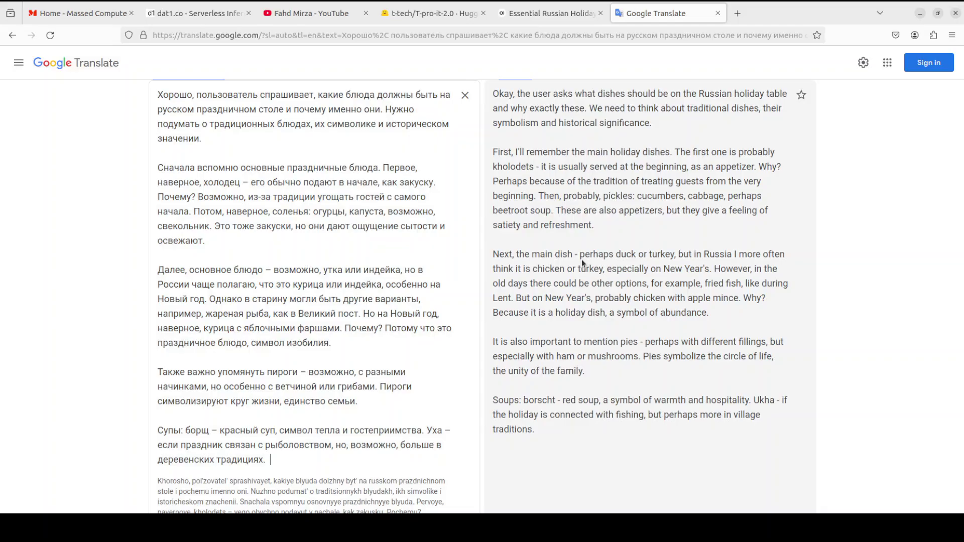
{"action": "key", "text": "ctrl+a"}
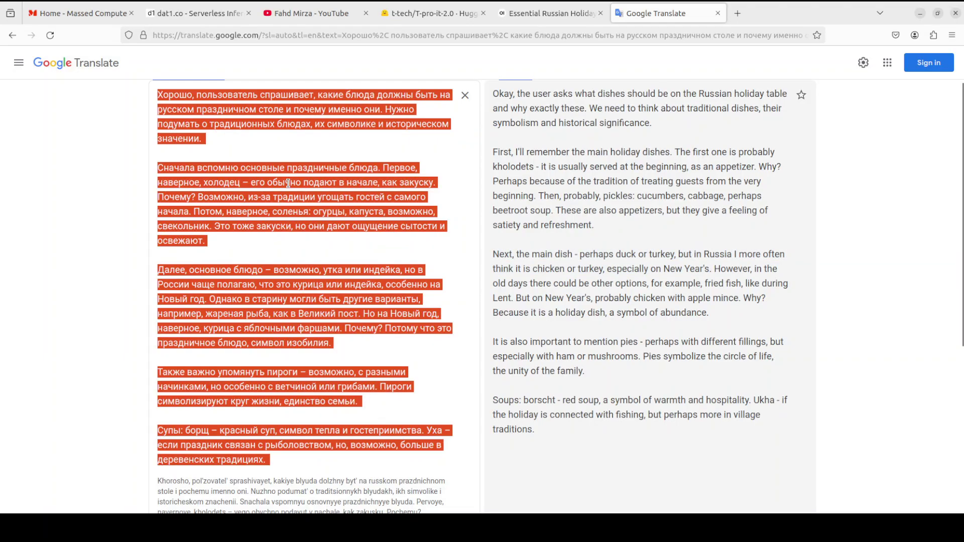
{"action": "key", "text": "ctrl+v"}
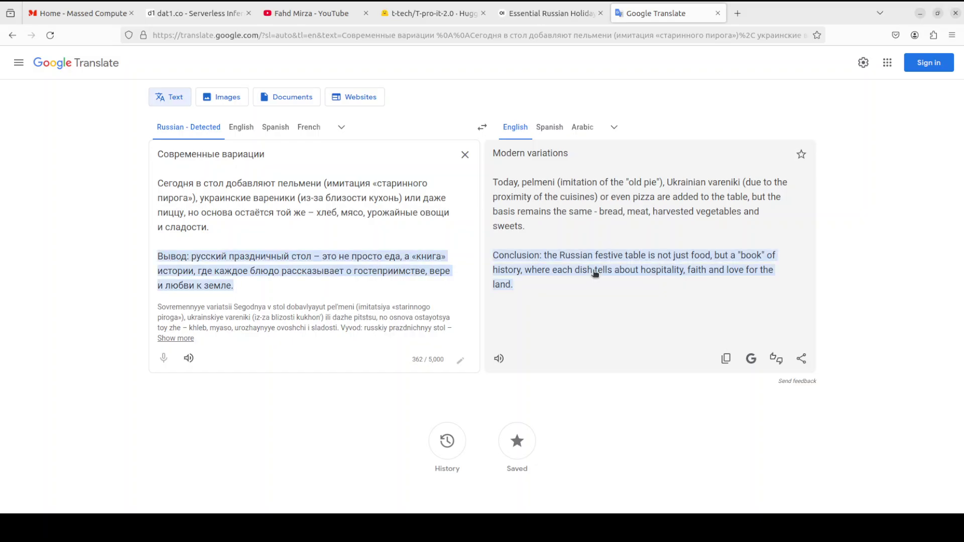
{"action": "left_click", "coordinate": [435, 15]}
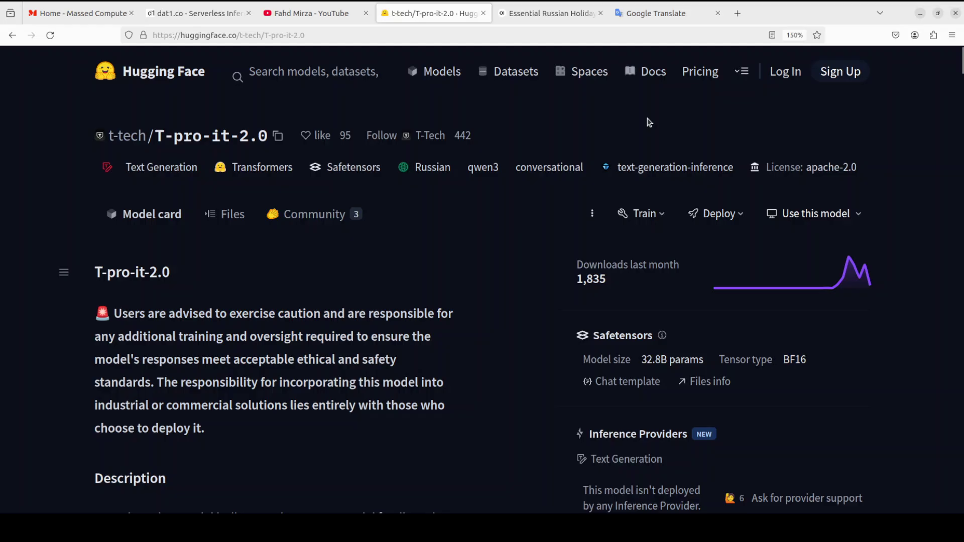
{"action": "left_click", "coordinate": [551, 14]}
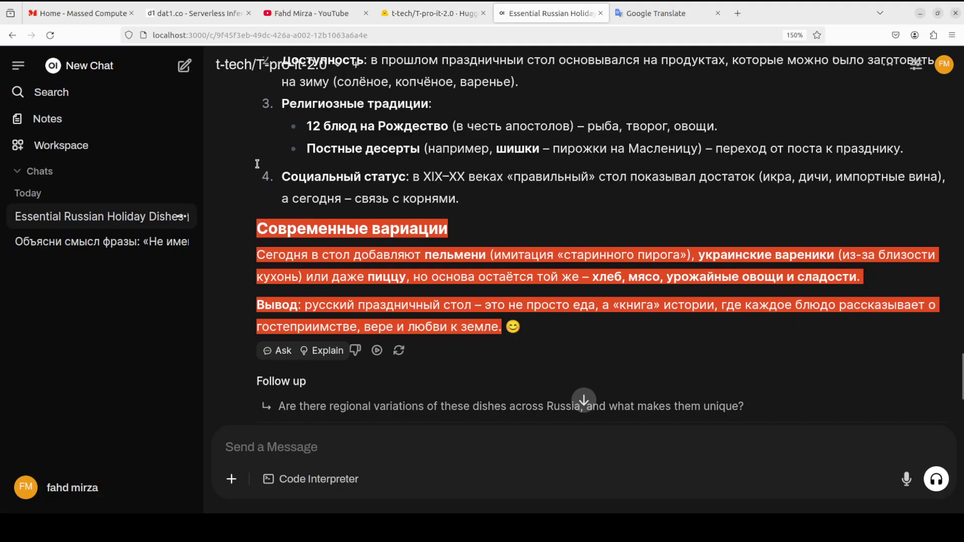
In a new chat, ask T-pro-it-2.0 how «русский» differs from «российский».
{"action": "left_click", "coordinate": [185, 70]}
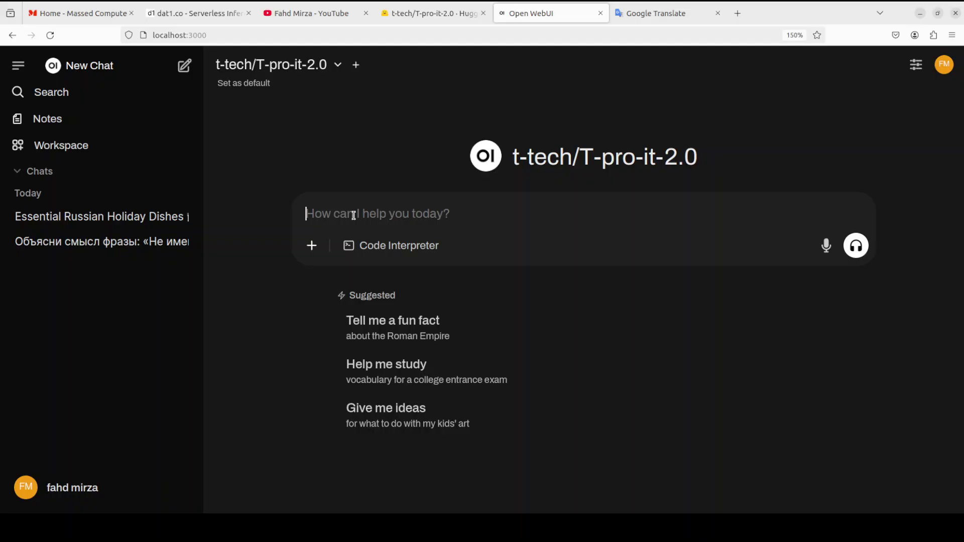
{"action": "type", "text": "В чём разница между «русским» и «российским»? Когда лучше использовать одно слово, а когда — другое?"}
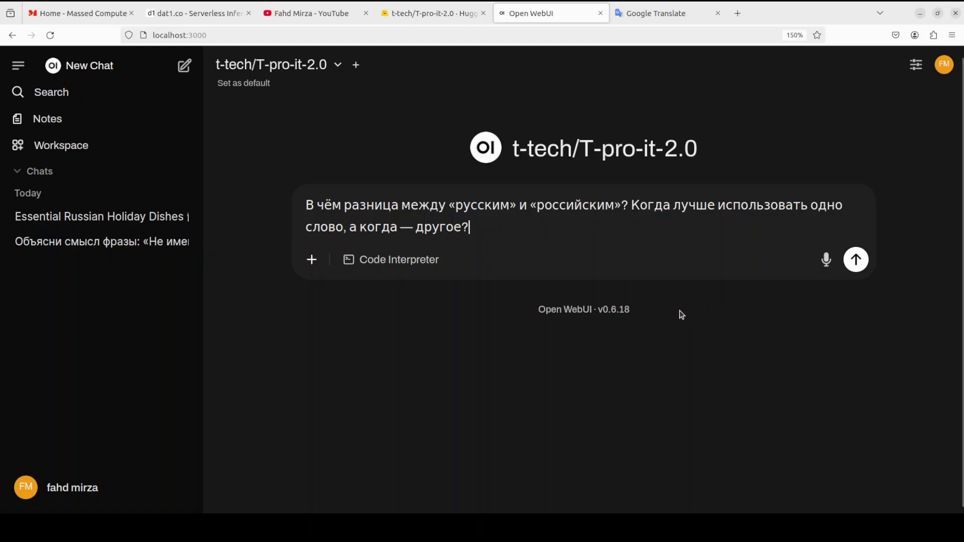
{"action": "key", "text": "Return"}
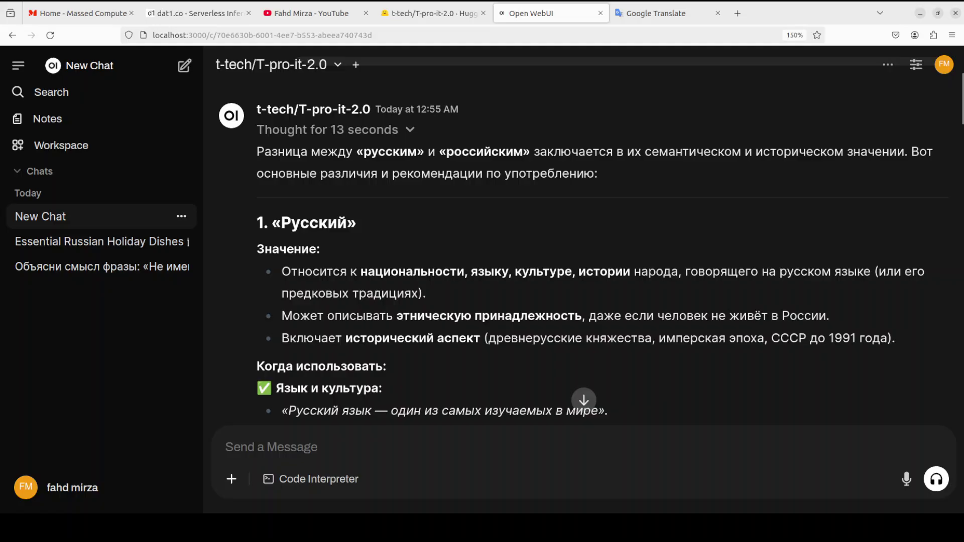
Scroll to the 'Ключевые различия в таблице' table in the reply and select it for copying.
{"action": "scroll", "coordinate": [583, 241], "scroll_direction": "down", "scroll_amount": 3}
{"action": "scroll", "coordinate": [583, 241], "scroll_direction": "down", "scroll_amount": 8}
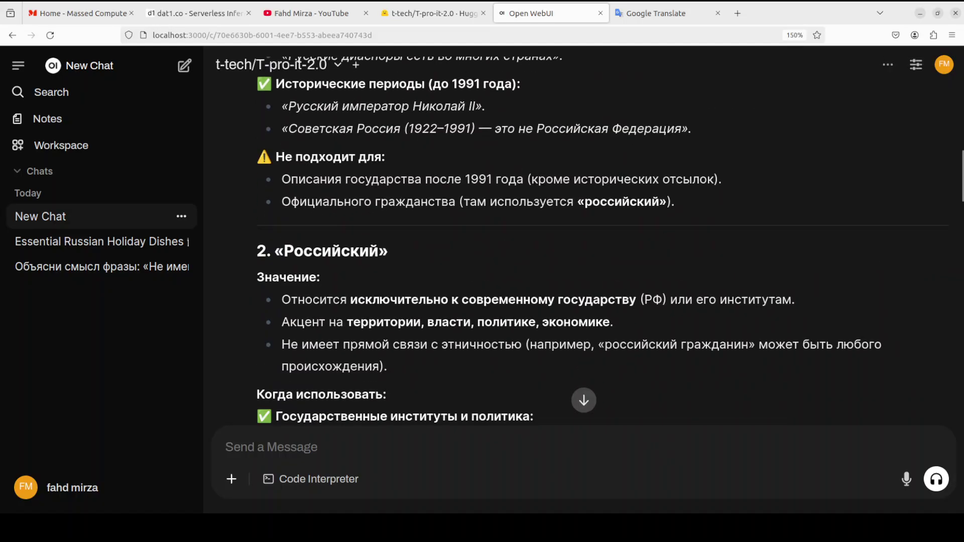
{"action": "scroll", "coordinate": [584, 400], "scroll_direction": "down", "scroll_amount": 7}
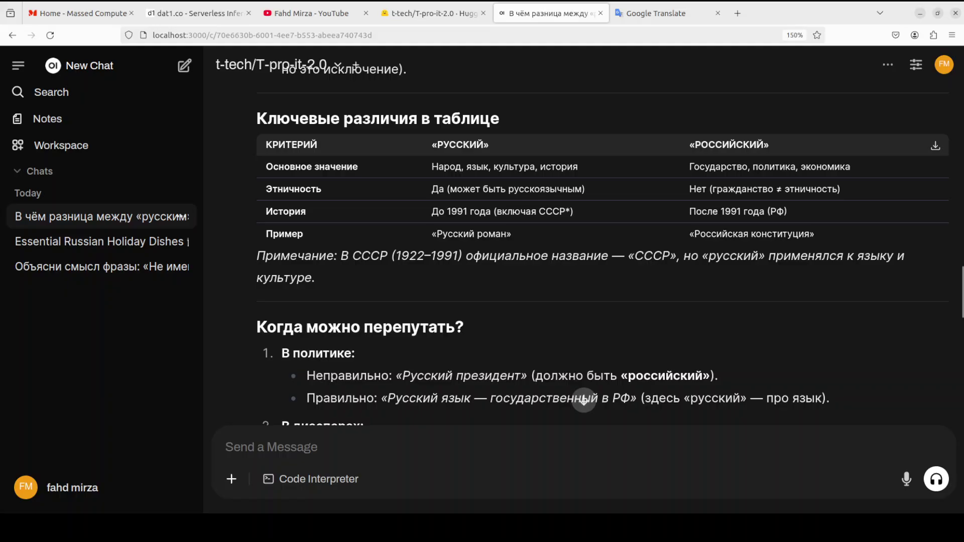
{"action": "left_click_drag", "start_coordinate": [447, 136], "coordinate": [819, 236]}
Translate the copied Russian key-differences table into English in Google Translate, then return to the chat.
{"action": "left_click", "coordinate": [676, 12]}
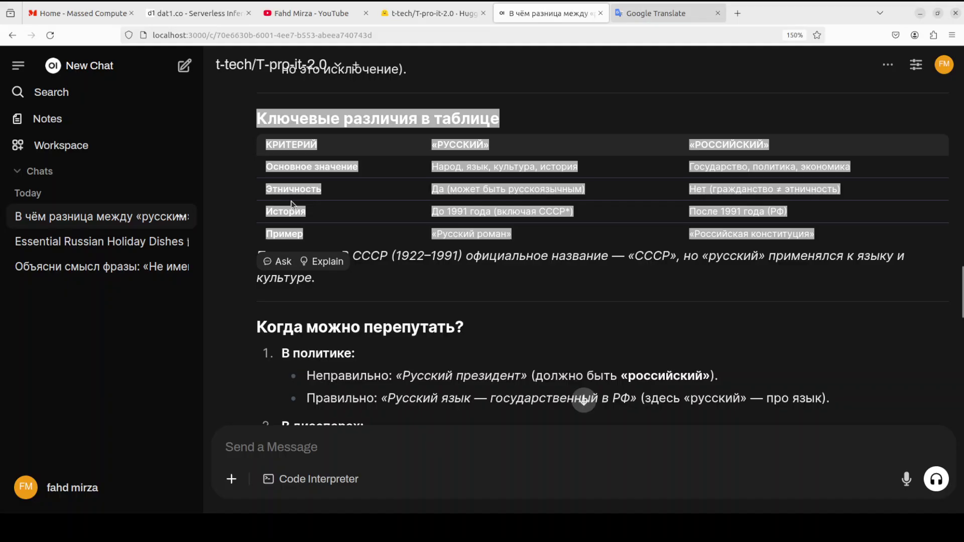
{"action": "left_click", "coordinate": [465, 155]}
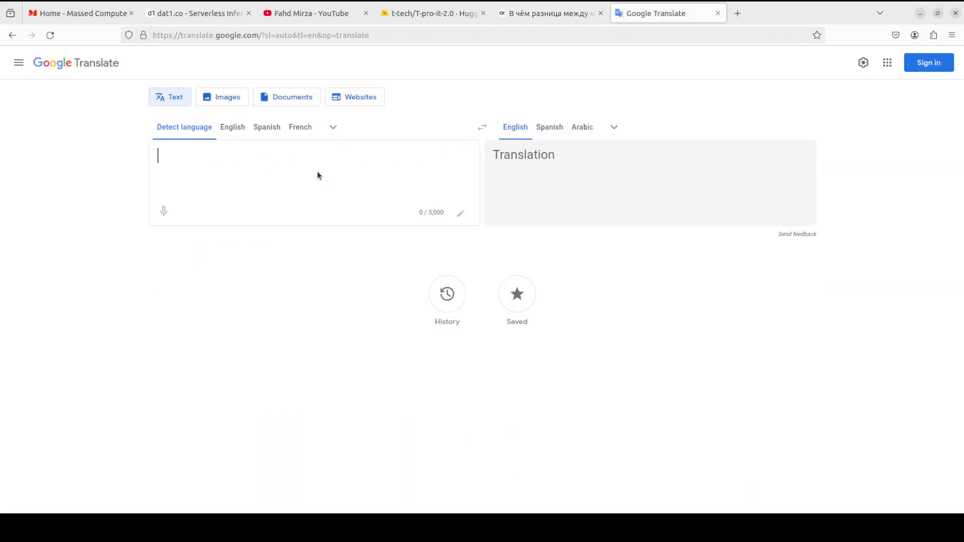
{"action": "key", "text": "ctrl+v"}
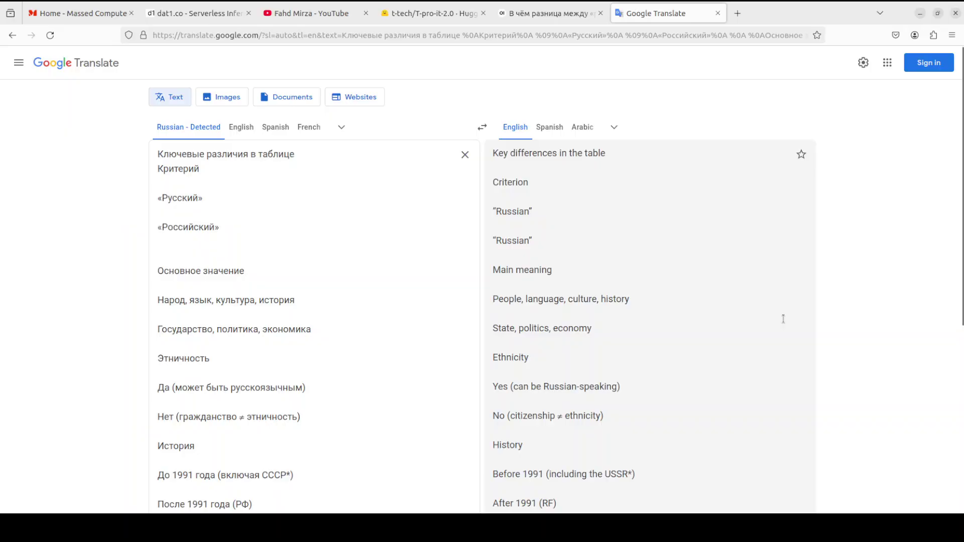
{"action": "scroll", "coordinate": [691, 322], "scroll_direction": "down", "scroll_amount": 4}
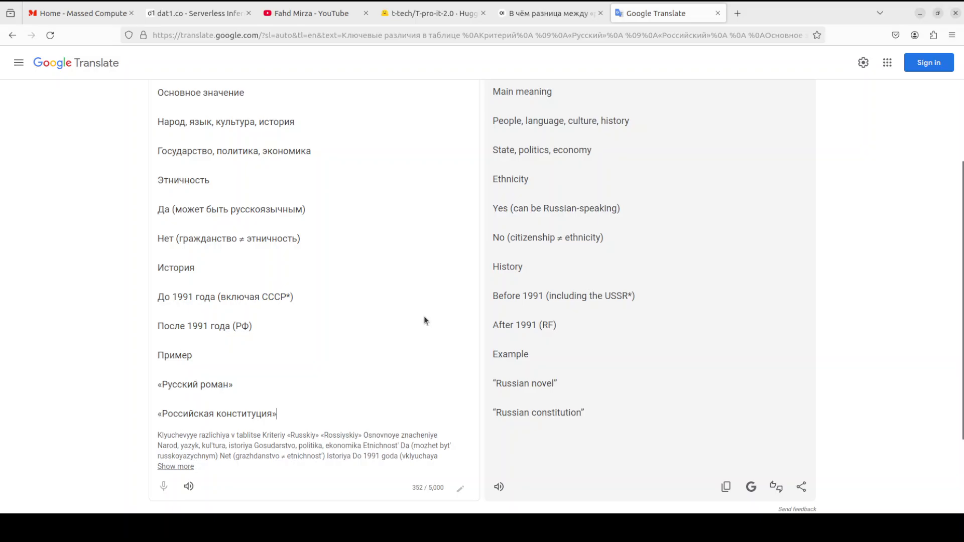
{"action": "left_click", "coordinate": [536, 15]}
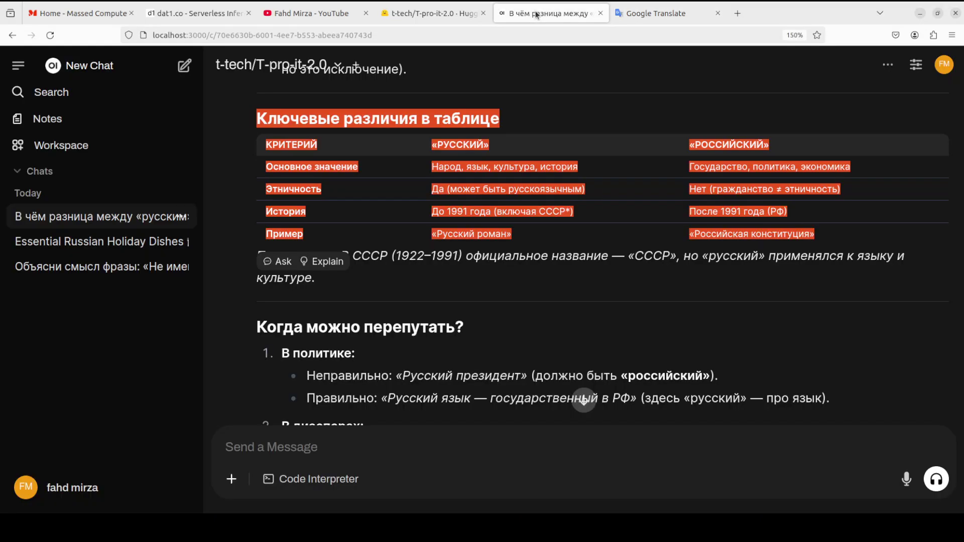
{"action": "scroll", "coordinate": [679, 327], "scroll_direction": "down", "scroll_amount": 8}
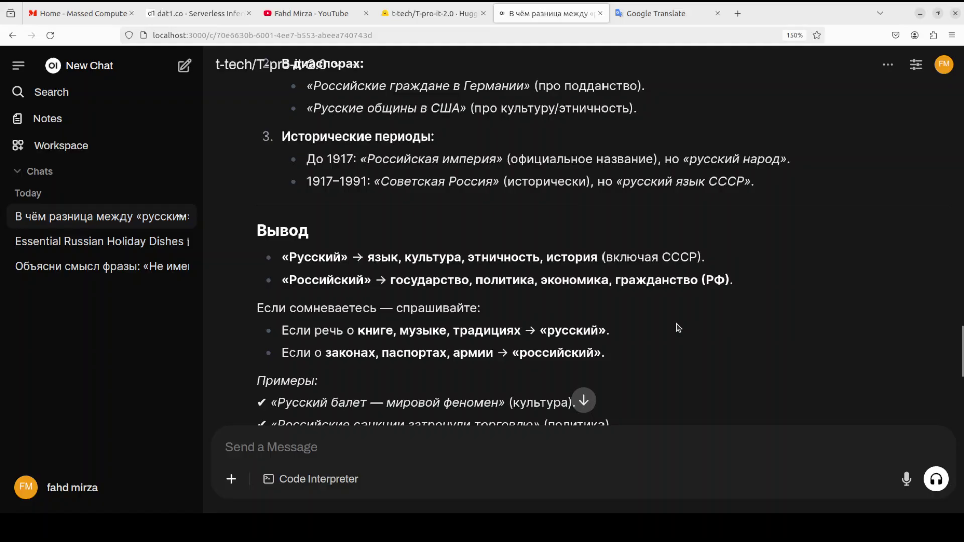
{"action": "scroll", "coordinate": [677, 324], "scroll_direction": "down", "scroll_amount": 4}
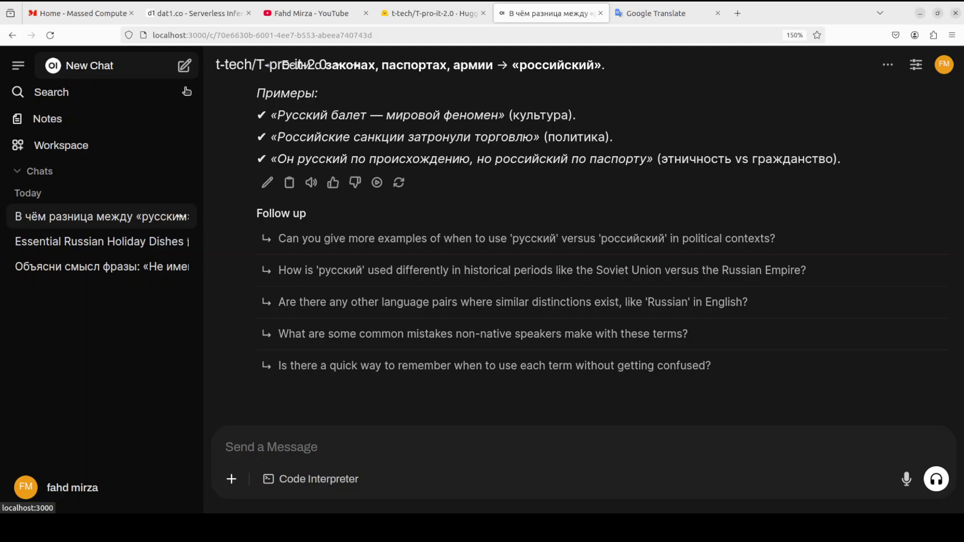
In a new chat, send the Russian prompt asking for a Python is_palindrome function.
{"action": "left_click", "coordinate": [185, 65]}
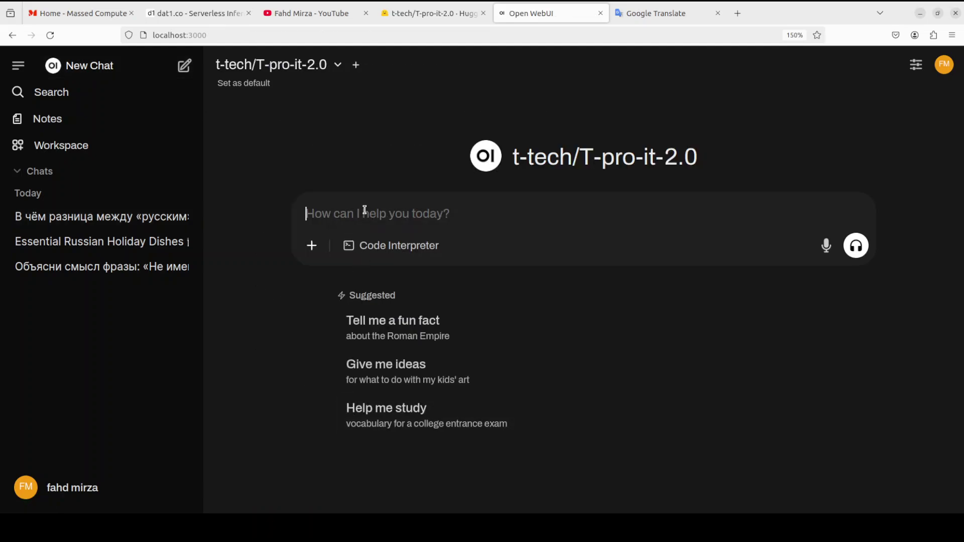
{"action": "type", "text": "# Напишите функцию, которая проверяет, является ли строка палиндромом. # Учитывайте только буквы и цифры, игнорируя регистр, пробелы и знаки препинания. # Пример: \"А роза упала на лапу Азора!\" → True def is_palindrome(s: str) -> bool:     pass  # Ваш код здесь"}
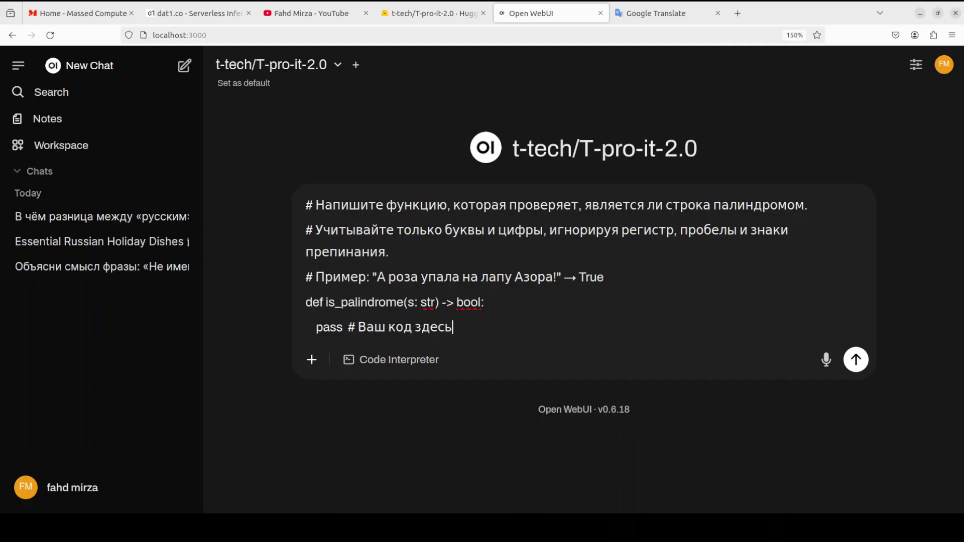
{"action": "key", "text": "Return"}
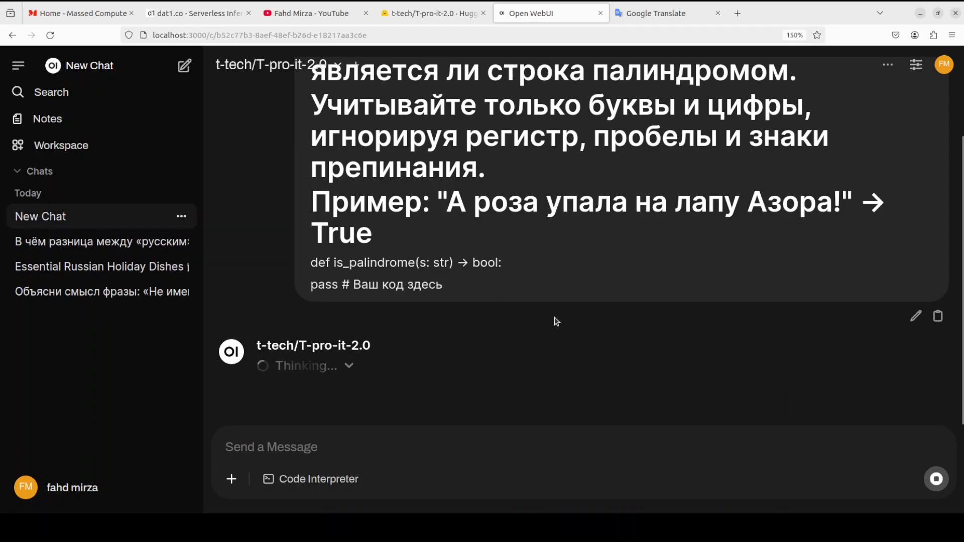
Expand and follow the model's live reasoning while it streams, then collapse it.
{"action": "left_click", "coordinate": [349, 366]}
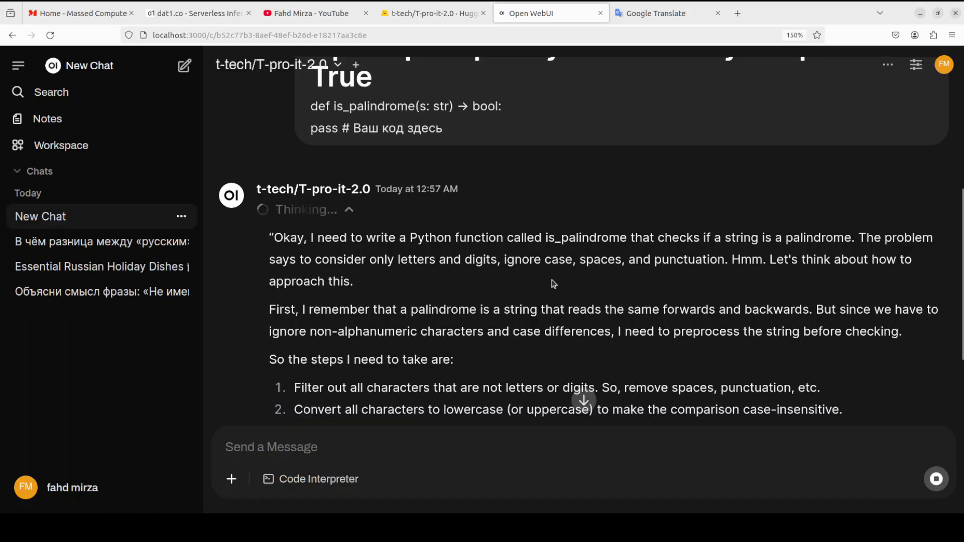
{"action": "scroll", "coordinate": [554, 284], "scroll_direction": "up", "scroll_amount": 3}
{"action": "scroll", "coordinate": [554, 284], "scroll_direction": "down", "scroll_amount": 5}
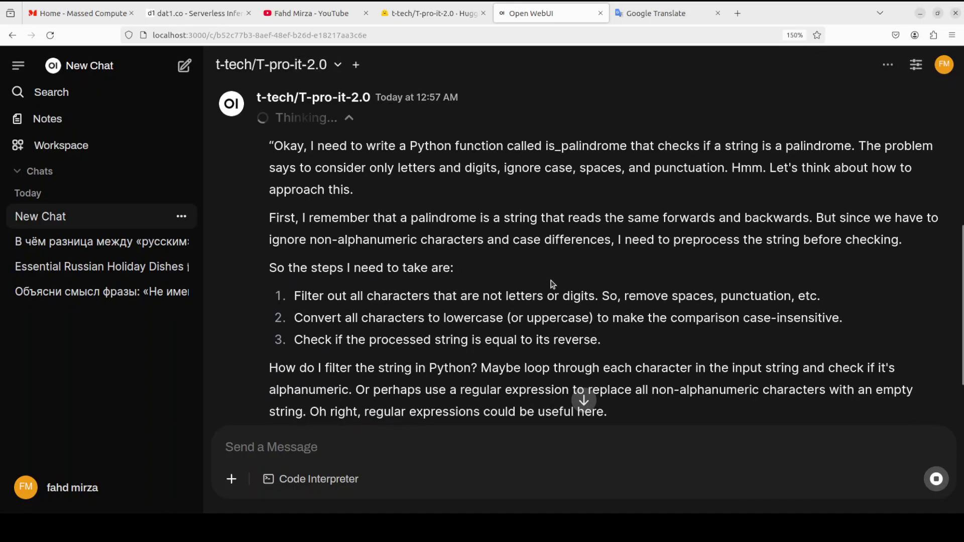
{"action": "scroll", "coordinate": [553, 284], "scroll_direction": "down", "scroll_amount": 4}
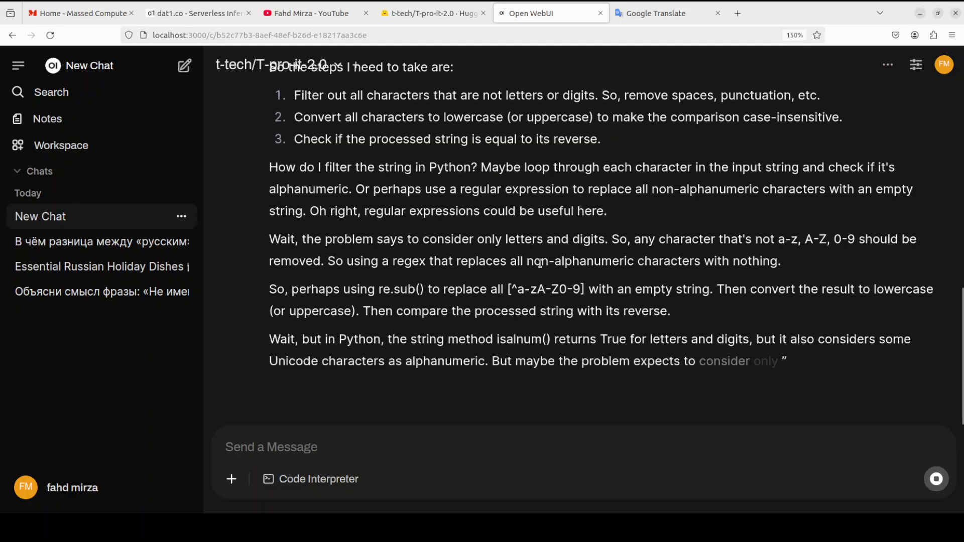
{"action": "scroll", "coordinate": [541, 264], "scroll_direction": "up", "scroll_amount": 5}
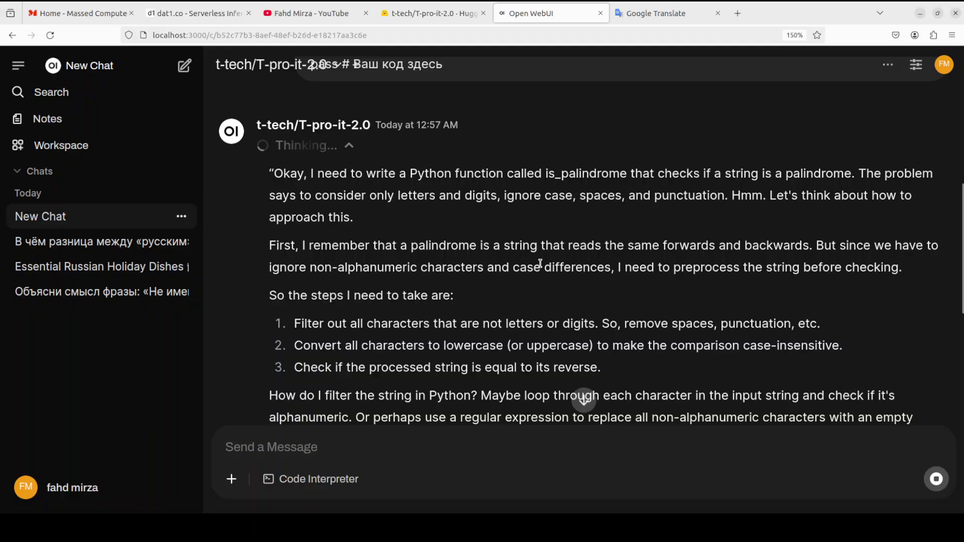
{"action": "scroll", "coordinate": [540, 263], "scroll_direction": "up", "scroll_amount": 6}
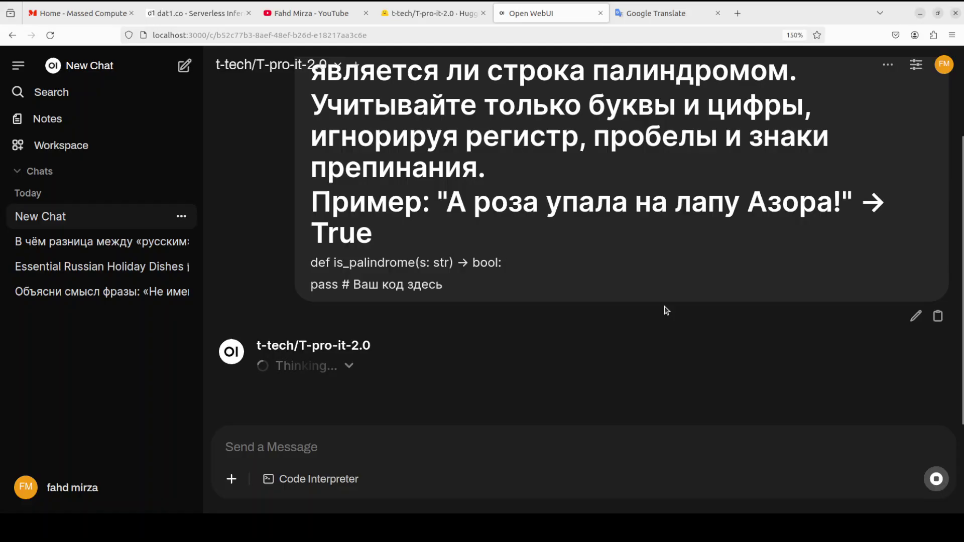
{"action": "scroll", "coordinate": [667, 311], "scroll_direction": "up", "scroll_amount": 3}
{"action": "scroll", "coordinate": [665, 310], "scroll_direction": "down", "scroll_amount": 3}
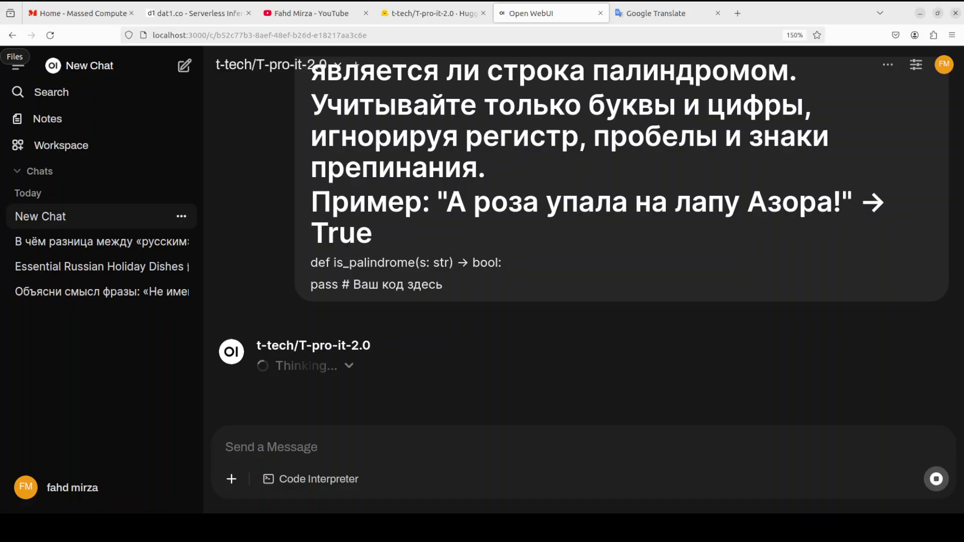
{"action": "left_click", "coordinate": [349, 369]}
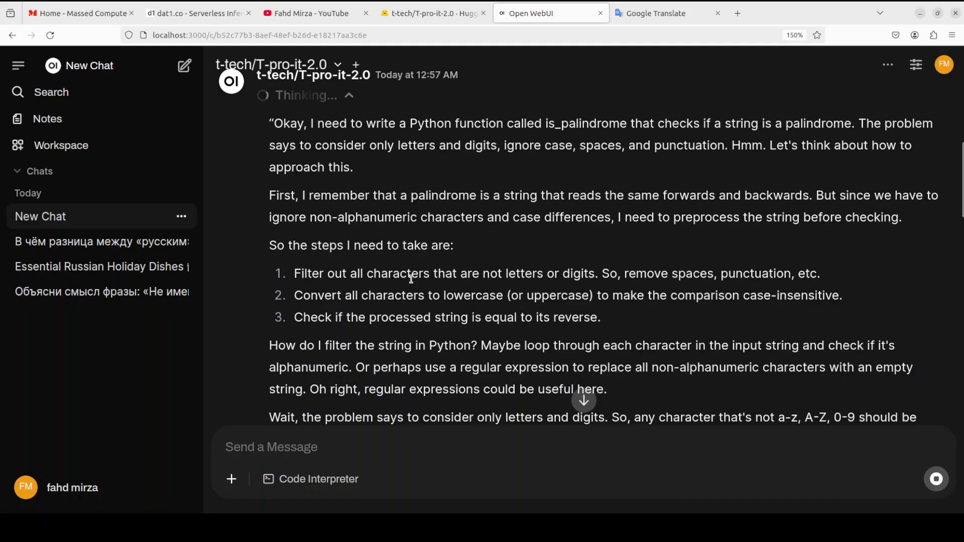
{"action": "left_click", "coordinate": [583, 400]}
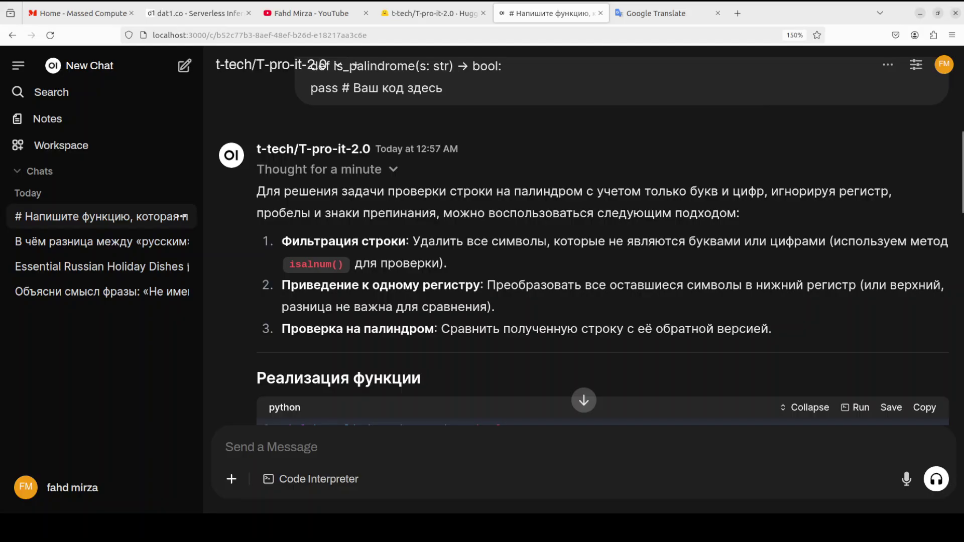
Toggle the 'Thought for a minute' reasoning and read through the palindrome code and examples.
{"action": "left_click", "coordinate": [393, 169]}
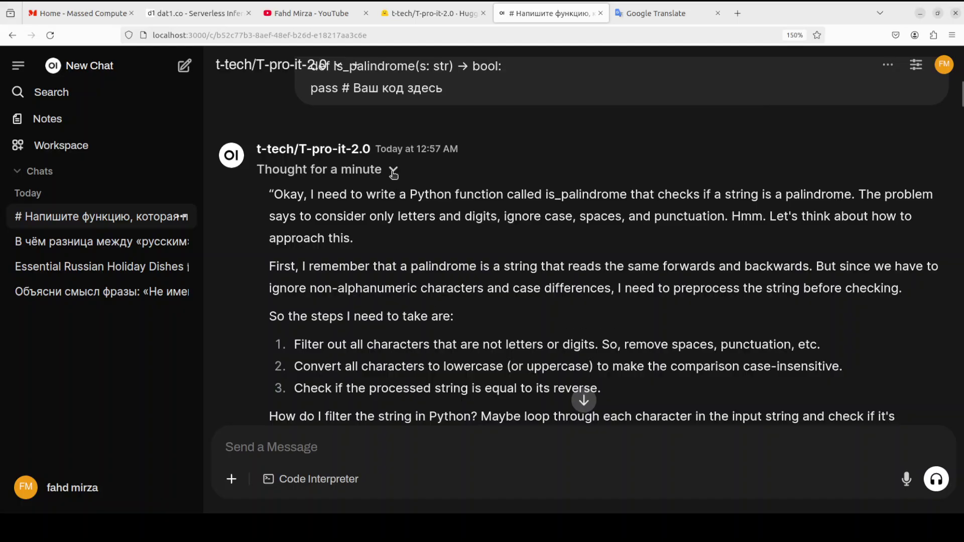
{"action": "left_click", "coordinate": [394, 171]}
{"action": "scroll", "coordinate": [611, 291], "scroll_direction": "down", "scroll_amount": 3}
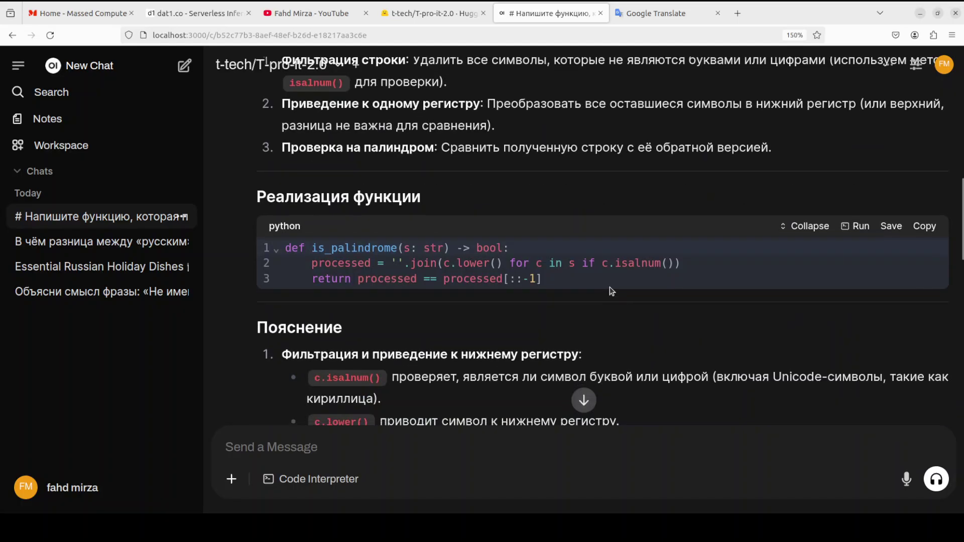
{"action": "scroll", "coordinate": [601, 279], "scroll_direction": "down", "scroll_amount": 2}
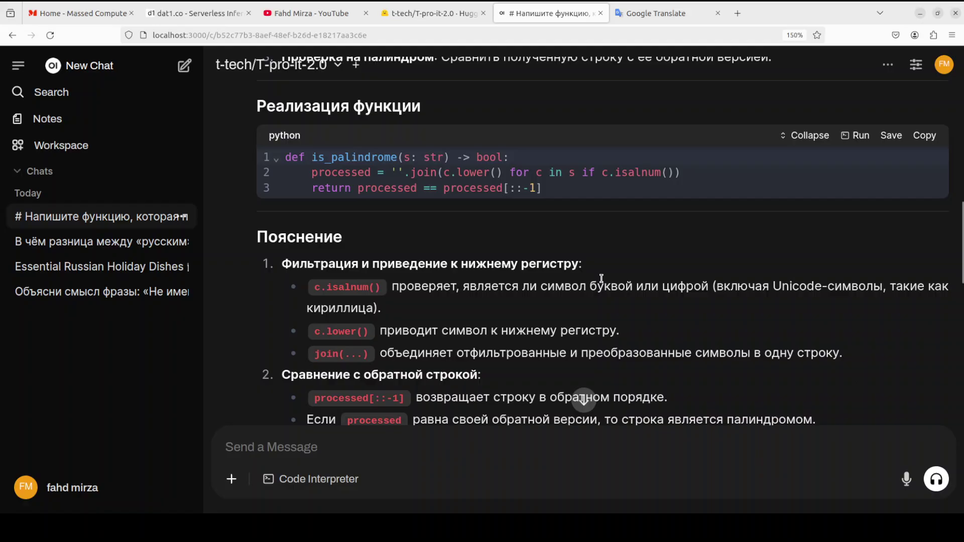
{"action": "scroll", "coordinate": [601, 278], "scroll_direction": "down", "scroll_amount": 4}
{"action": "scroll", "coordinate": [602, 278], "scroll_direction": "down", "scroll_amount": 2}
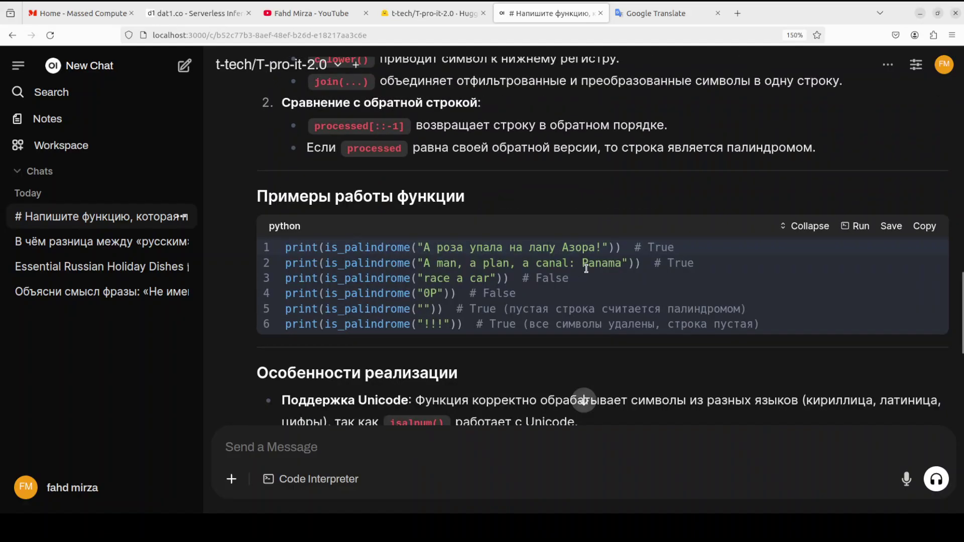
{"action": "scroll", "coordinate": [589, 273], "scroll_direction": "down", "scroll_amount": 2}
{"action": "scroll", "coordinate": [589, 273], "scroll_direction": "down", "scroll_amount": 4}
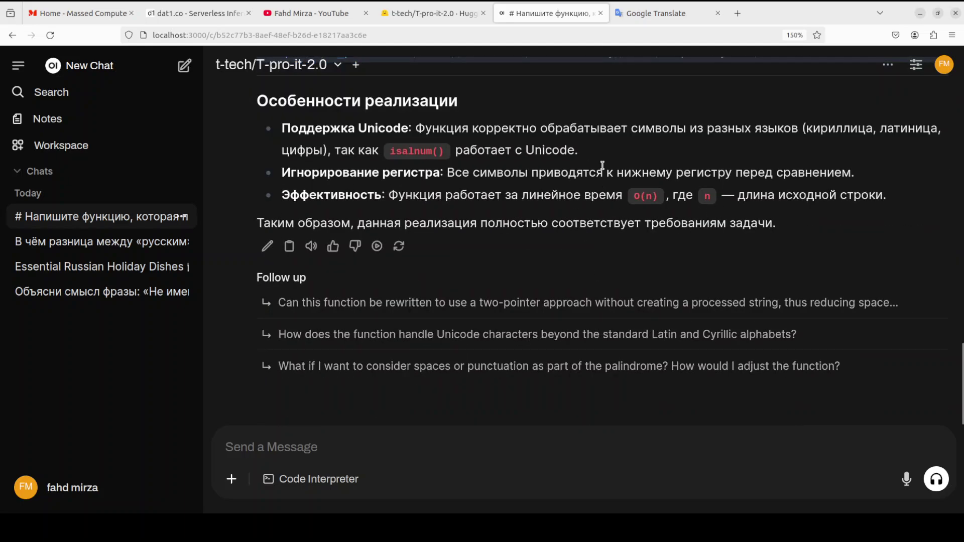
View the T-pro-it-2.0 Hugging Face page, then the YouTube channel's vllm search results.
{"action": "left_click", "coordinate": [425, 14]}
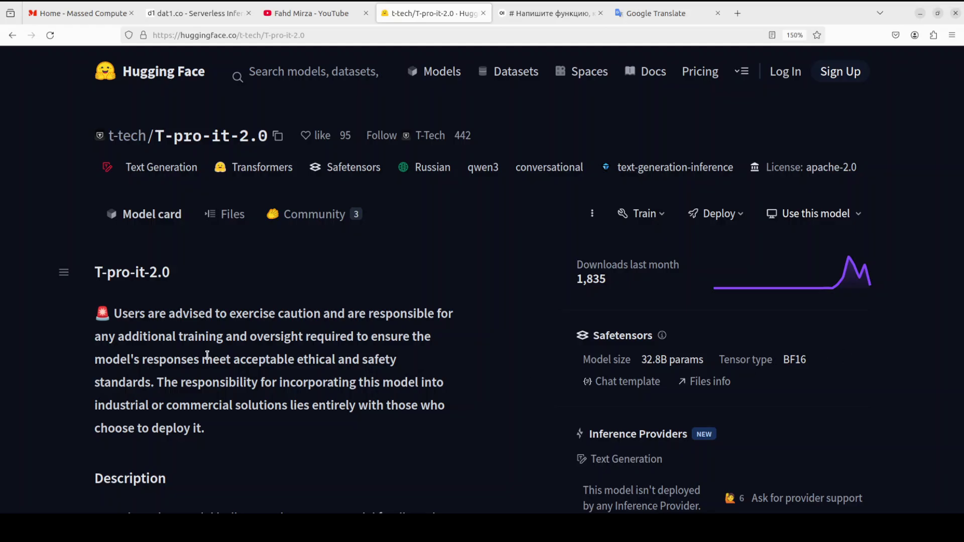
{"action": "scroll", "coordinate": [207, 355], "scroll_direction": "up", "scroll_amount": 1}
{"action": "left_click", "coordinate": [330, 17]}
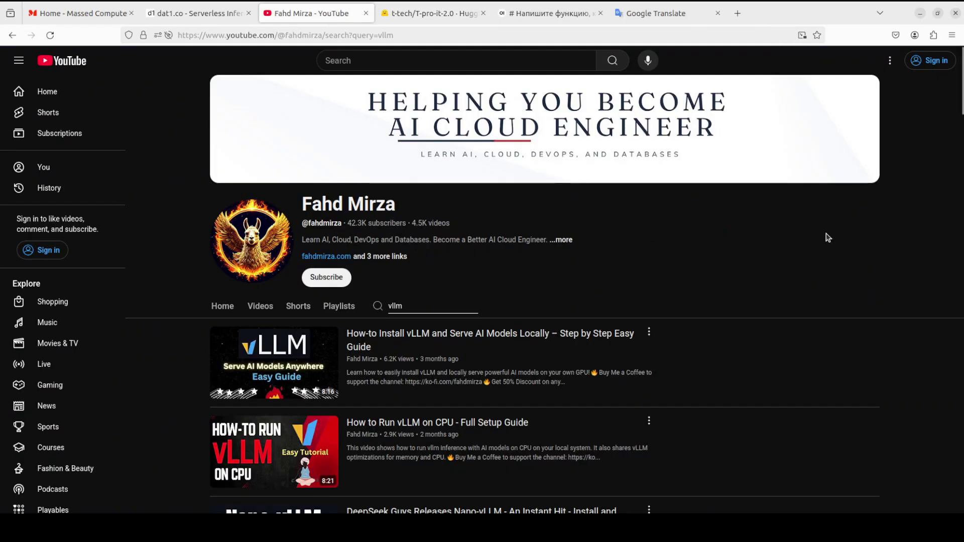